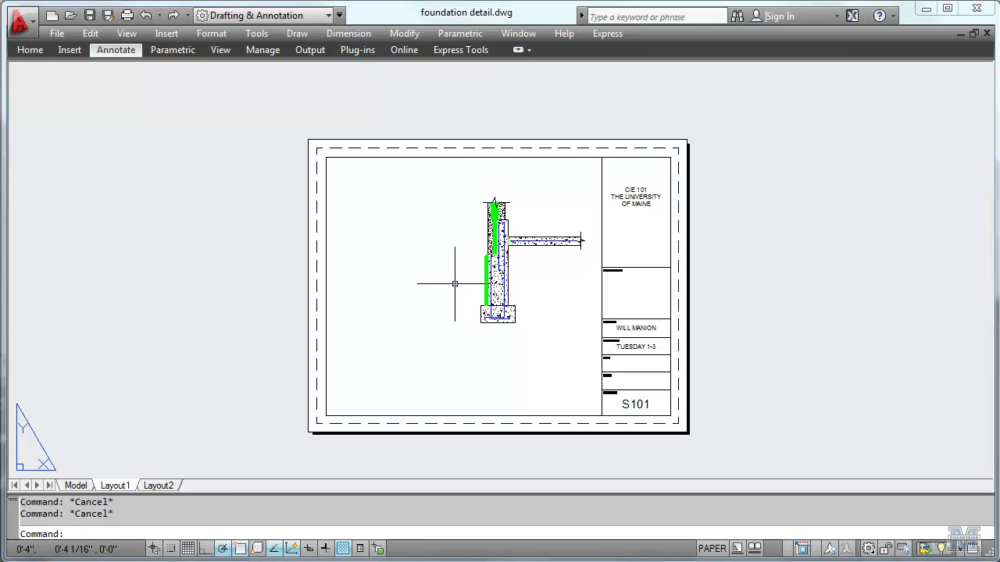
Shrink the Layout1 viewport by pulling its top-left corner inward toward the foundation detail.
left_click(319, 150)
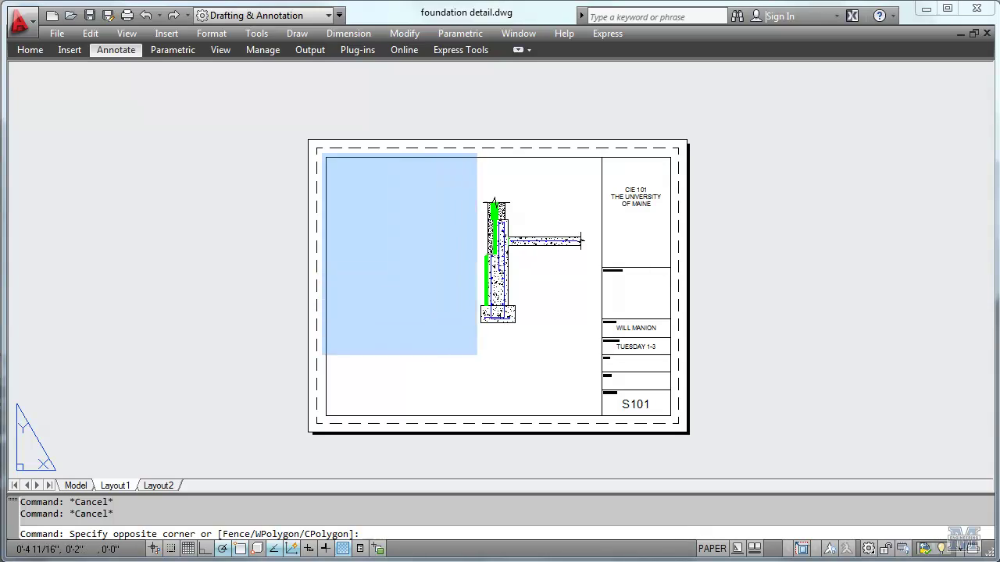
left_click(615, 424)
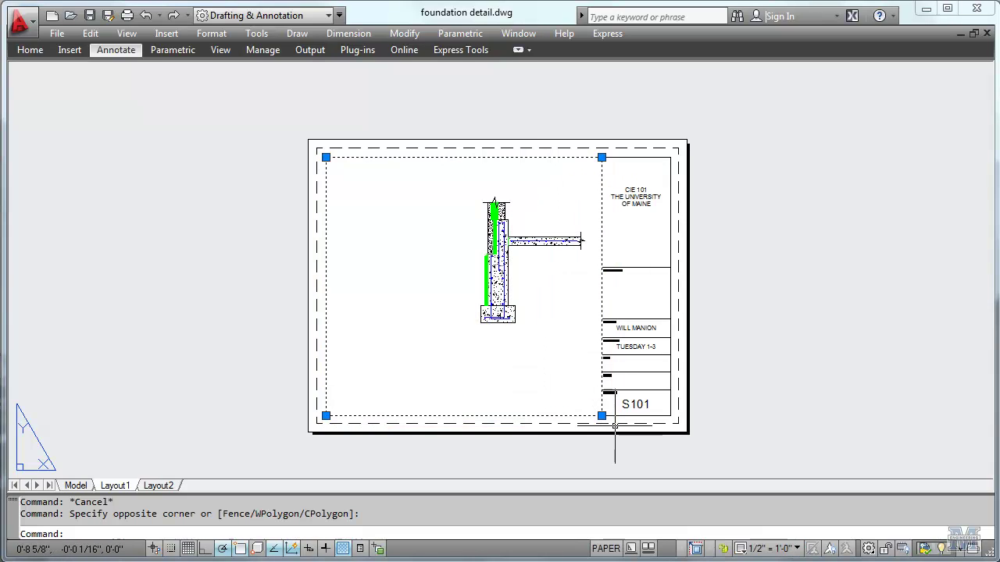
left_click(327, 158)
left_click(369, 180)
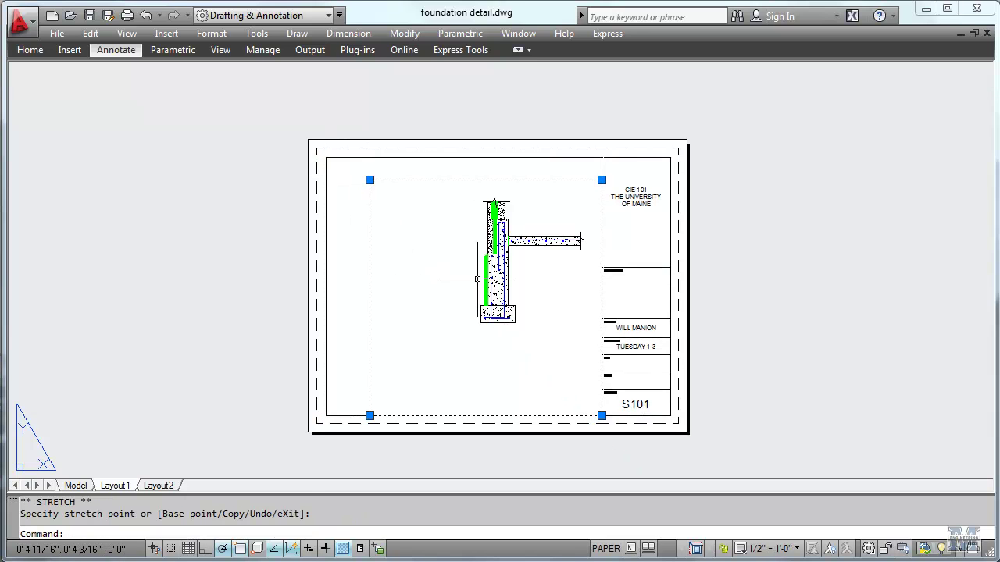
key("Escape")
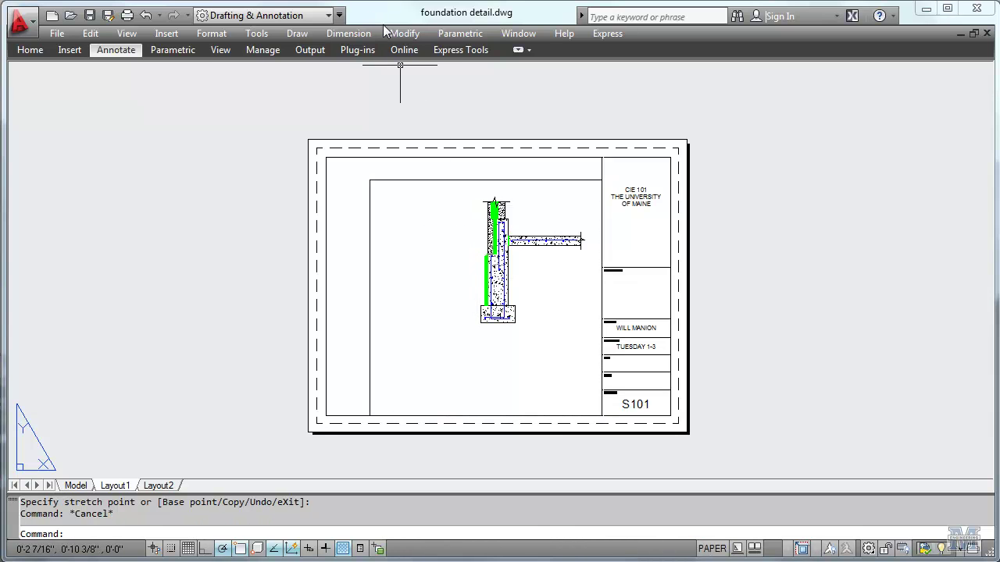
Move the viewport slightly left from its top-edge midpoint.
left_click(411, 33)
left_click(435, 280)
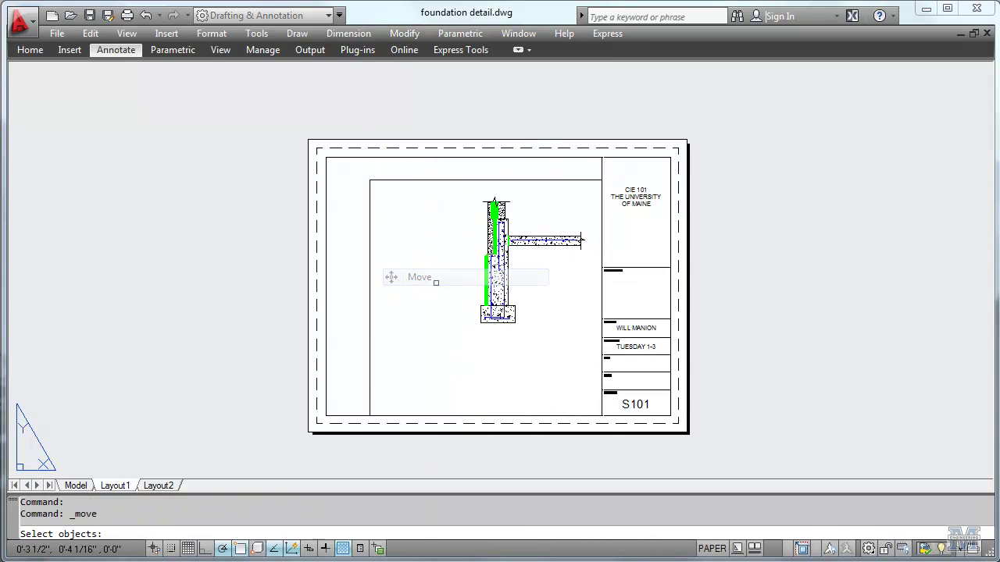
left_click(472, 181)
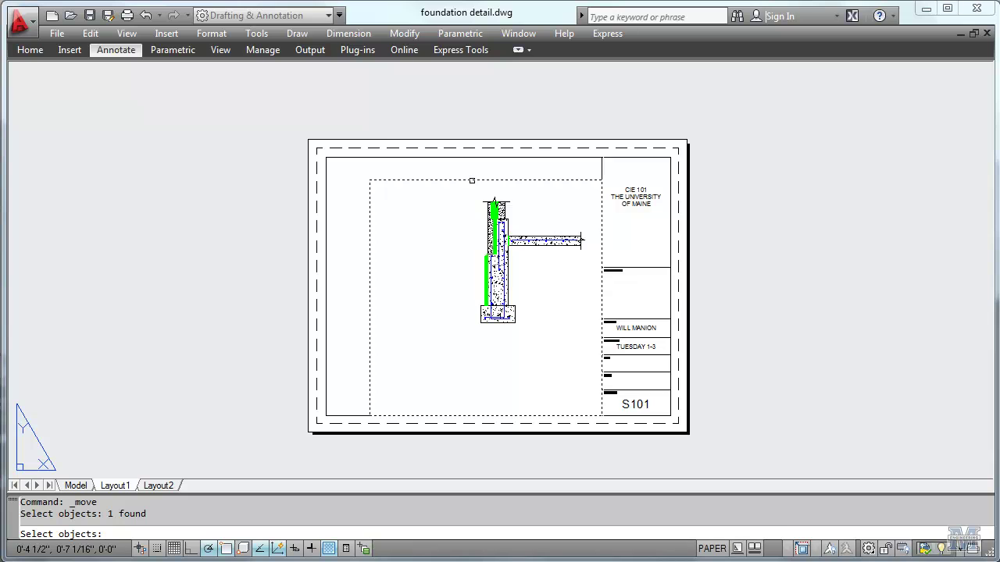
key("Return")
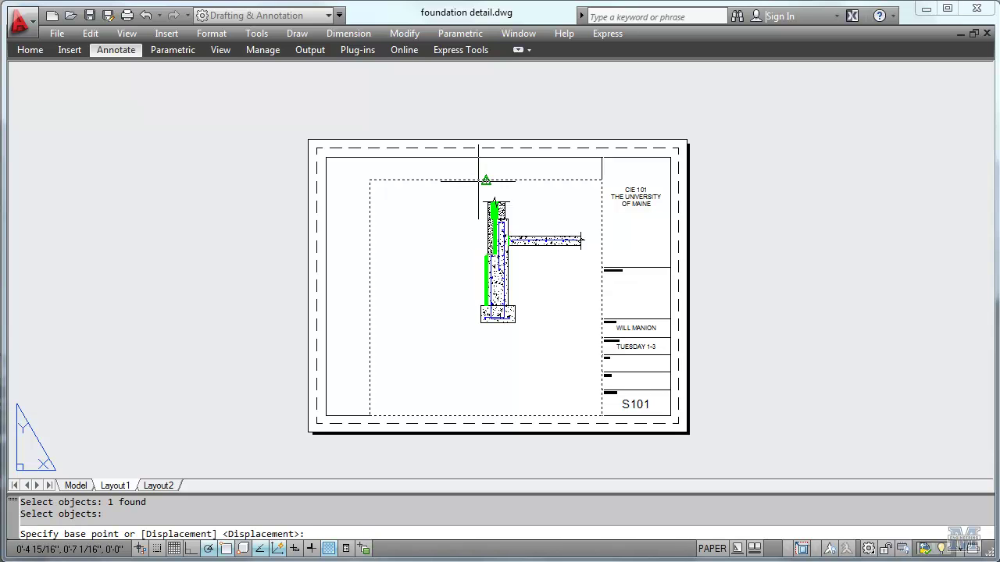
left_click(486, 181)
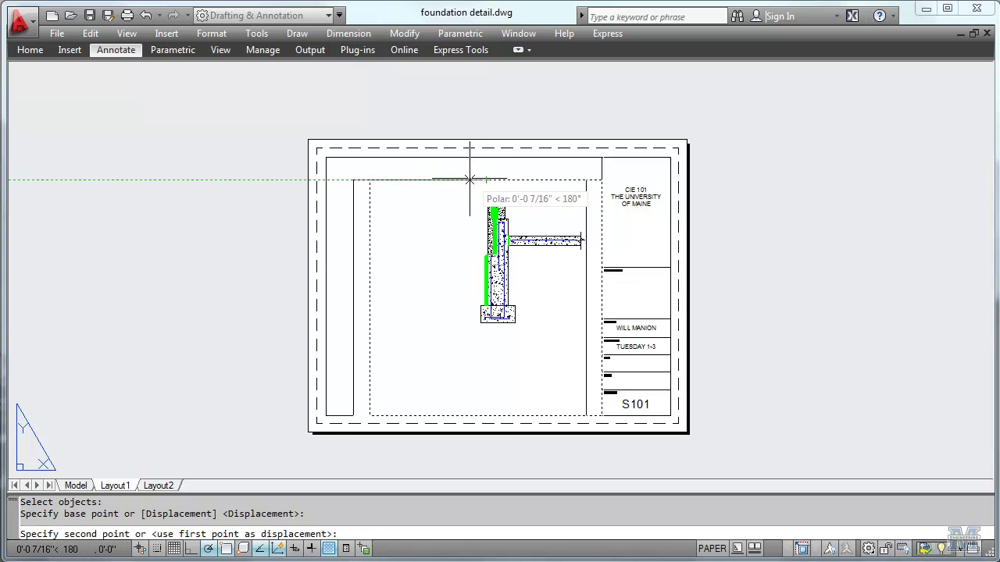
left_click(460, 180)
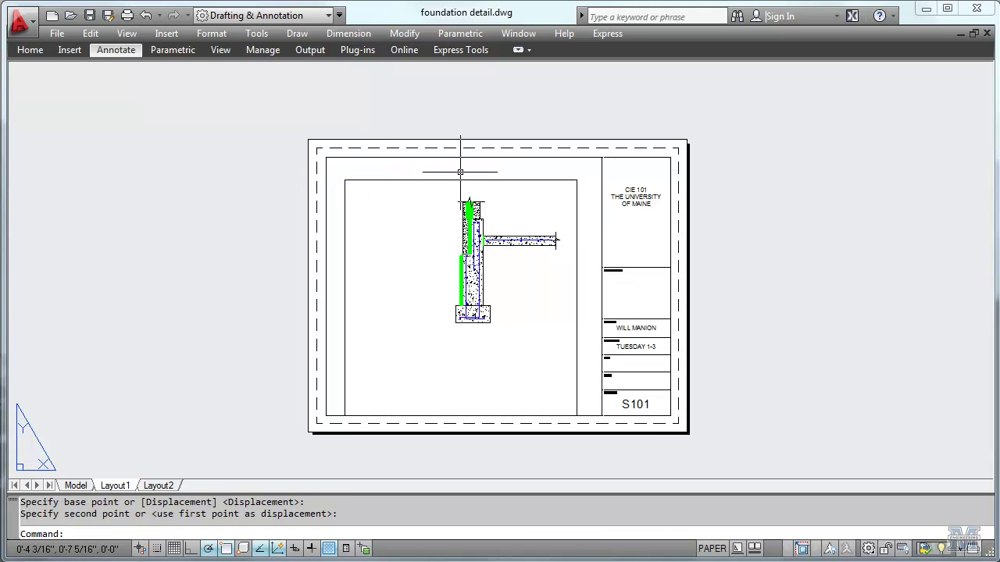
key("Escape")
key("Escape")
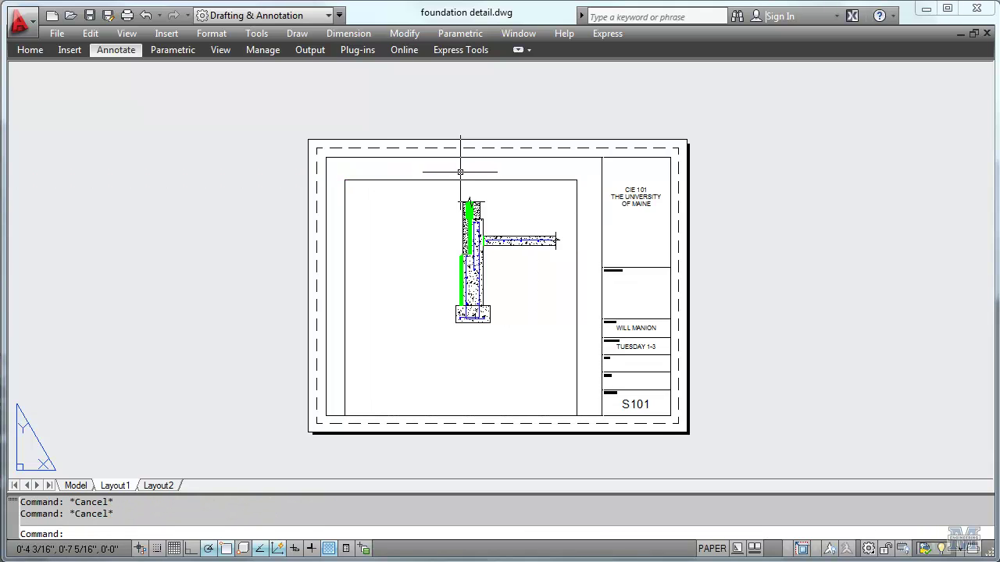
Stretch the viewport's top-left corner to the sheet border and bottom-right corner to the title block.
left_click(398, 180)
left_click(344, 180)
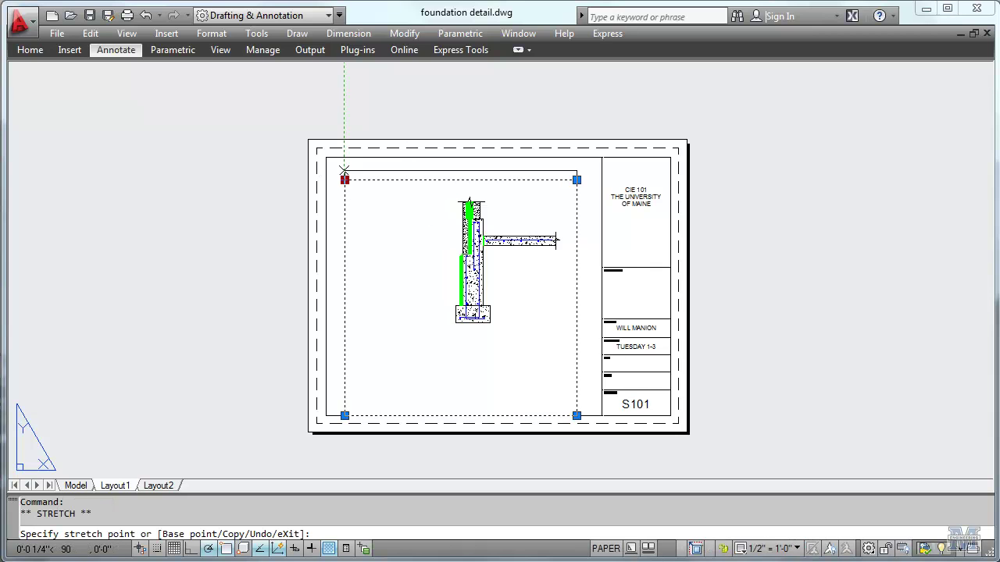
left_click(326, 157)
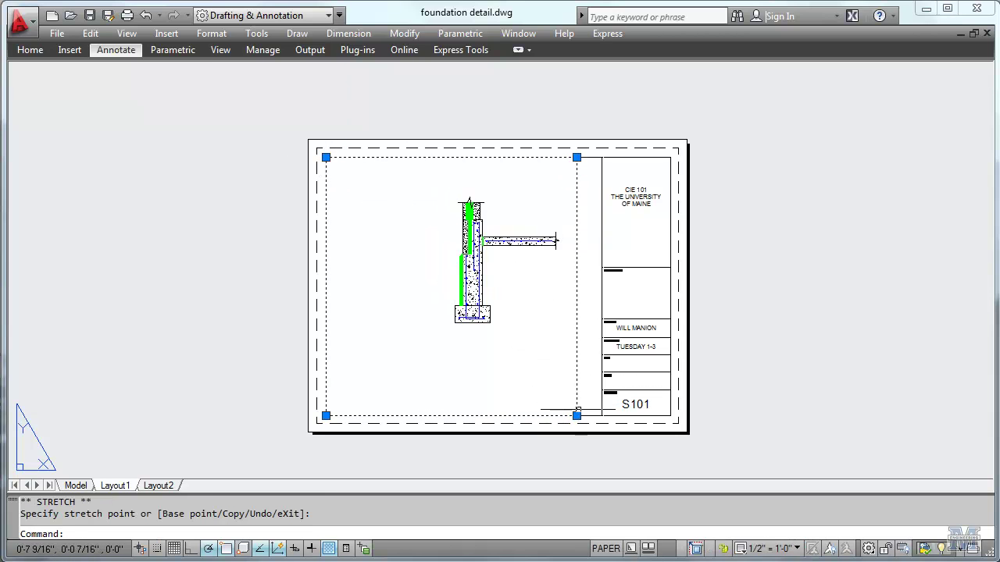
left_click(576, 416)
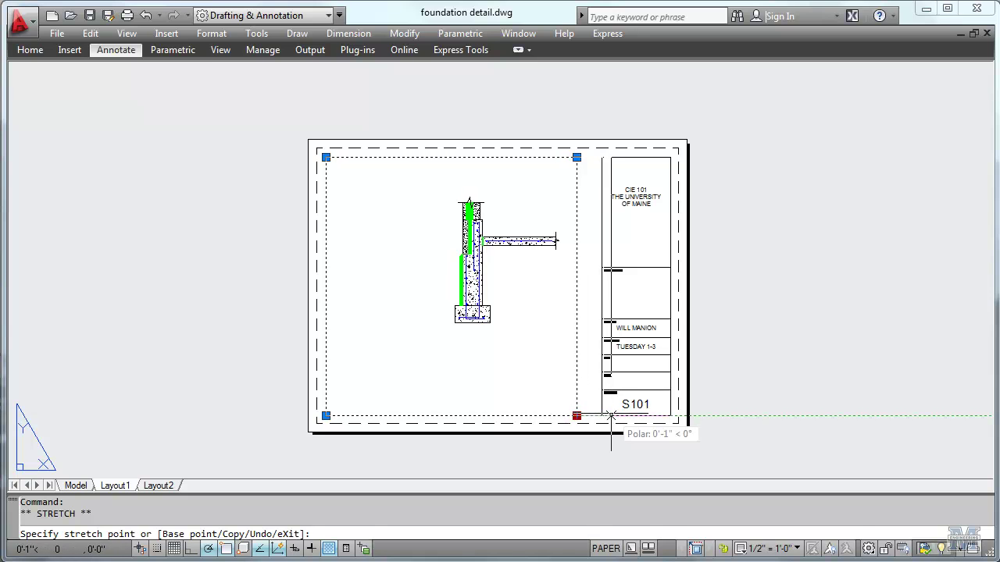
left_click(601, 415)
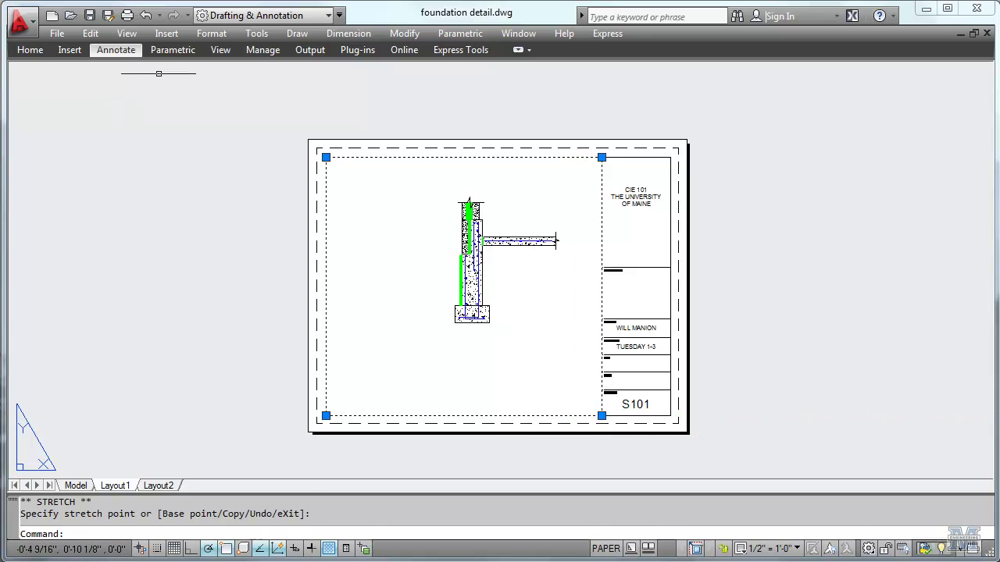
In the Layer settings, add a layer 'dimensions', colour it green, and make it current.
left_click(211, 33)
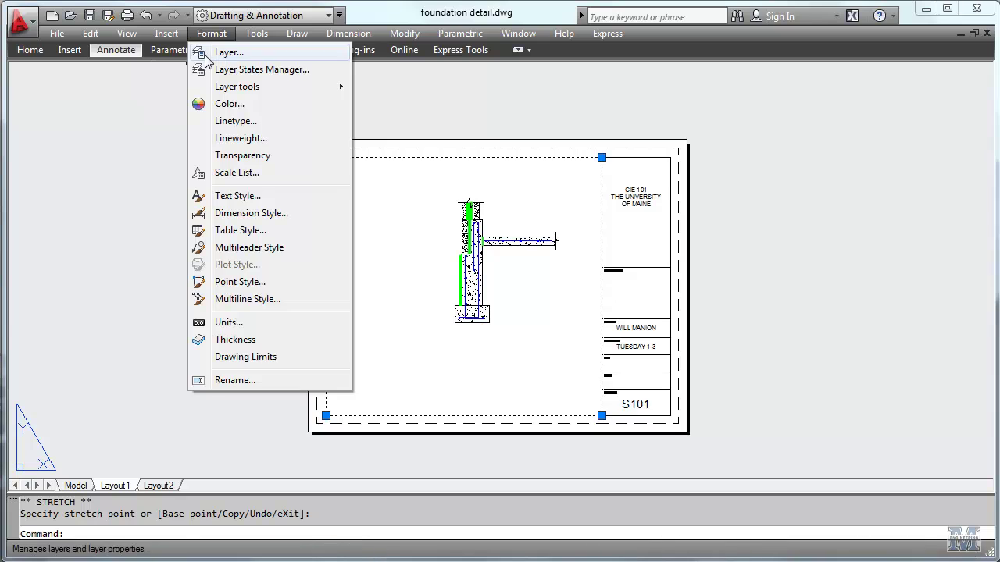
left_click(206, 55)
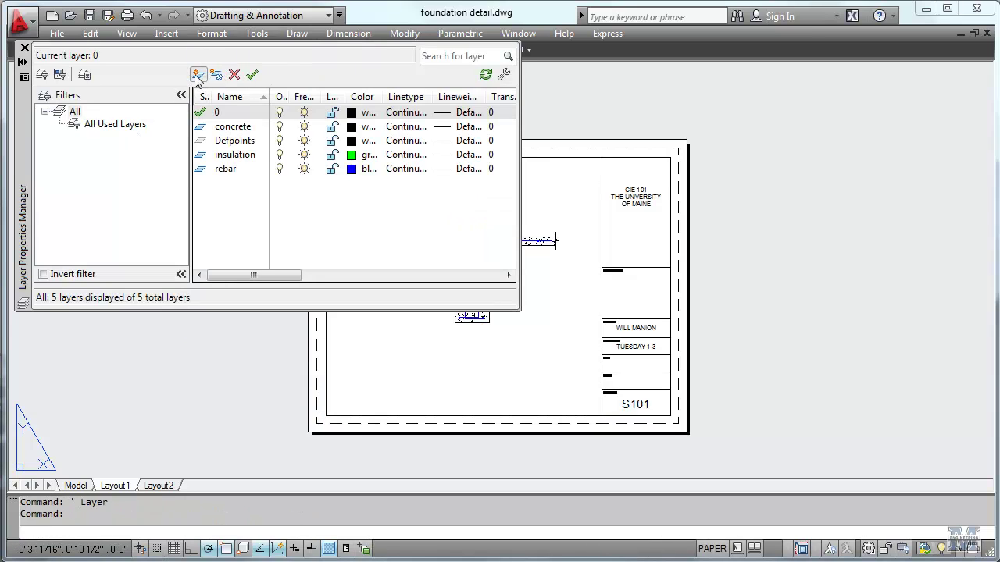
left_click(198, 75)
type("dim")
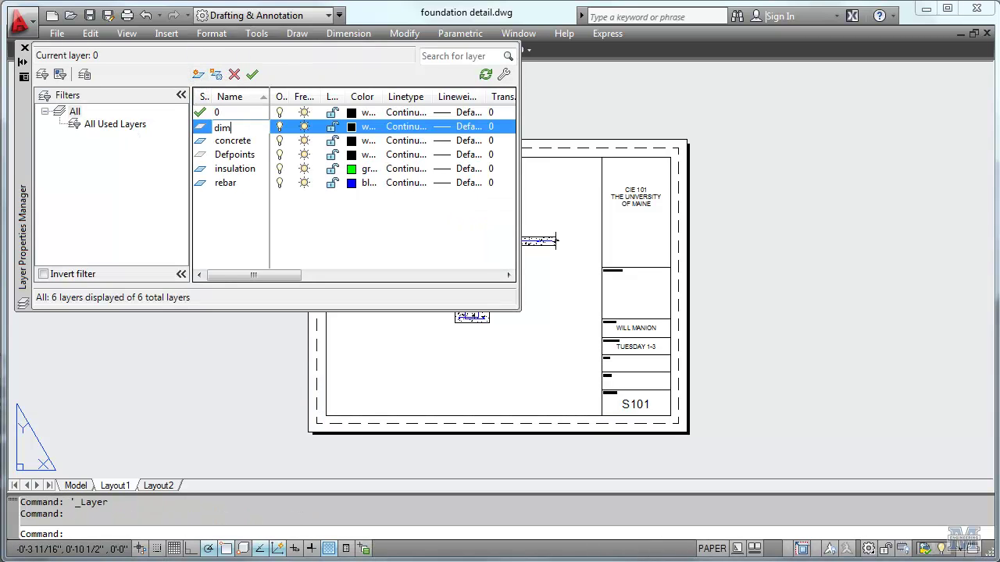
type("ensions")
key("Return")
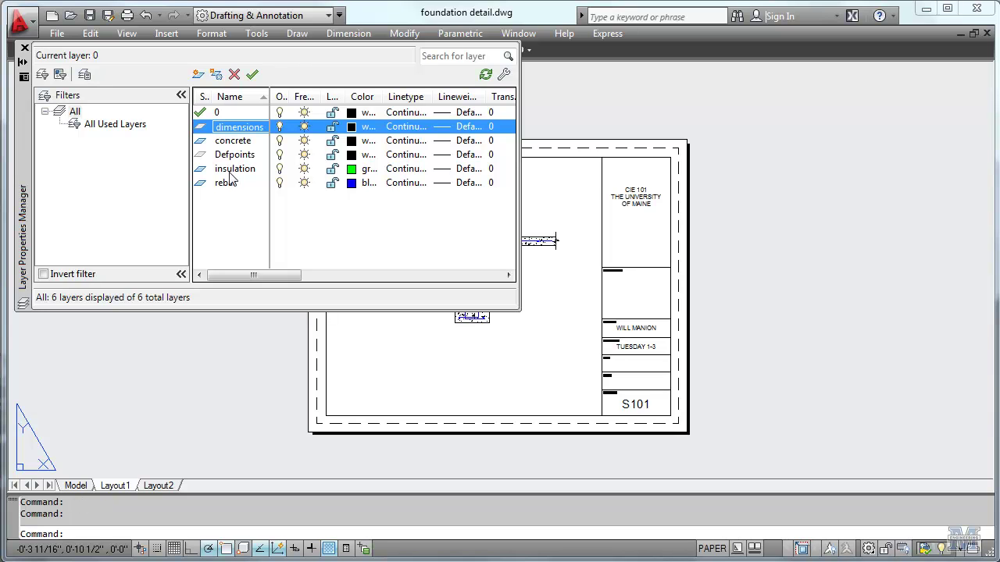
left_click(374, 135)
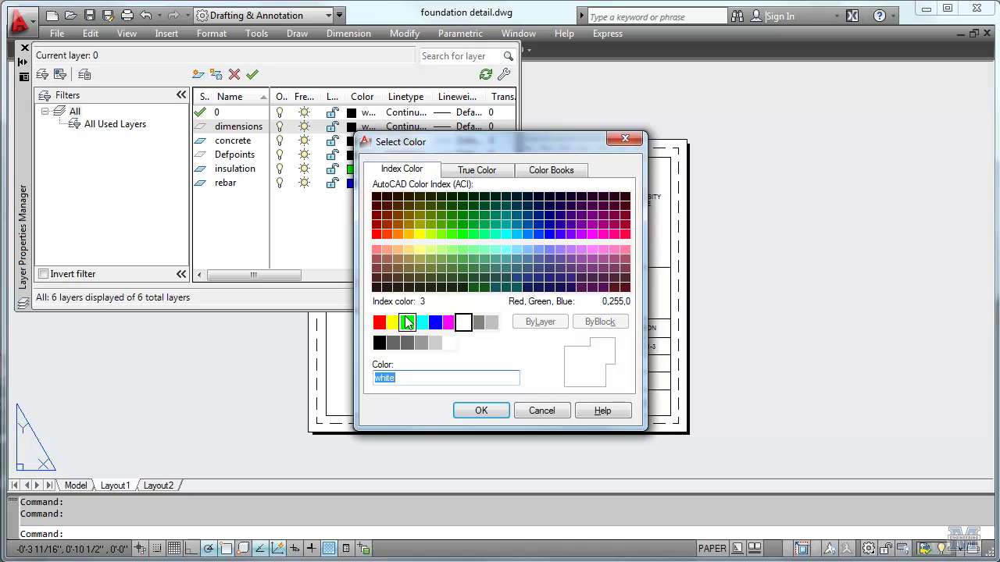
left_click(407, 322)
left_click(476, 411)
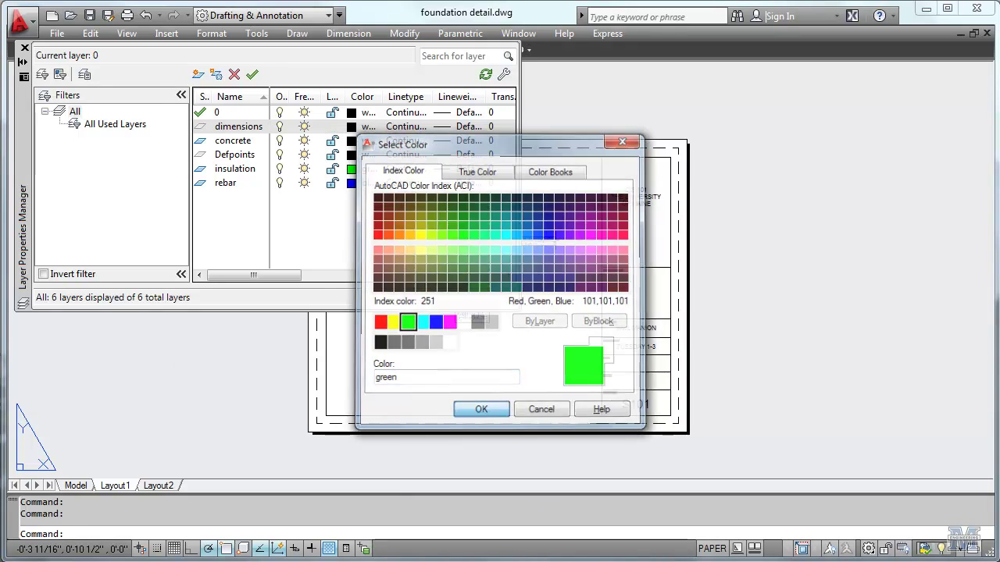
double_click(201, 127)
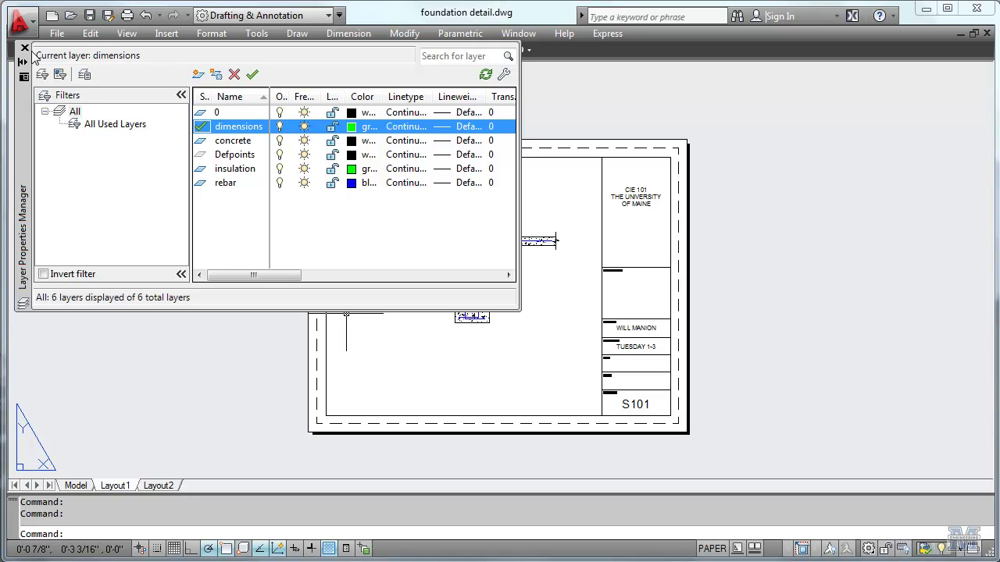
left_click(24, 50)
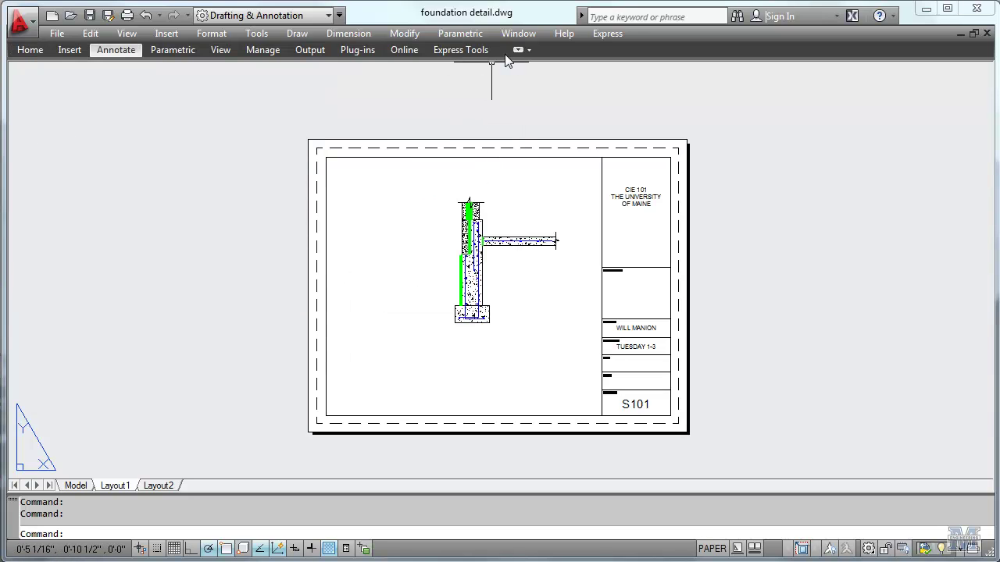
Dimension the wall's 1'-2" thickness between its corners at the footing, placed below the footing.
left_click(361, 35)
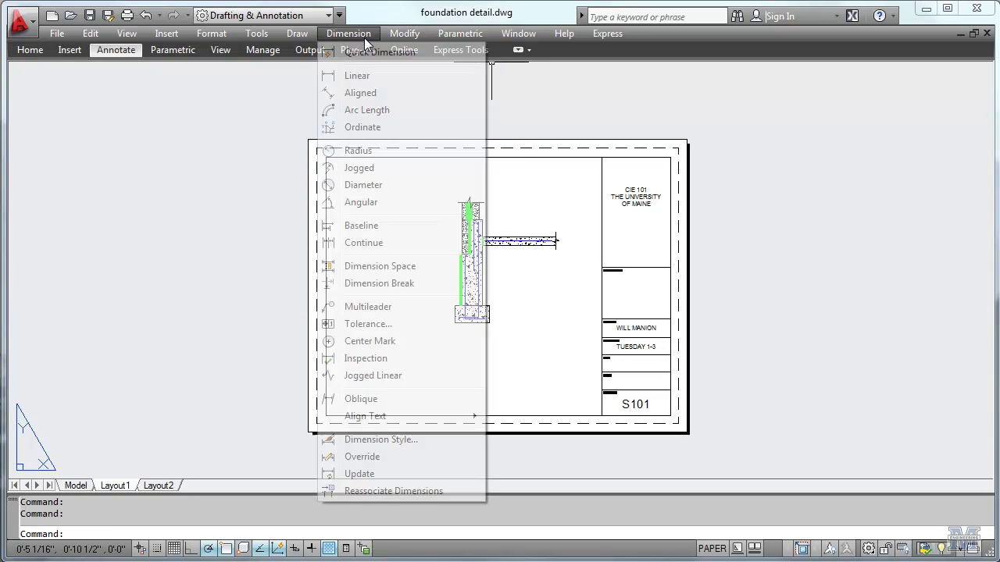
left_click(365, 81)
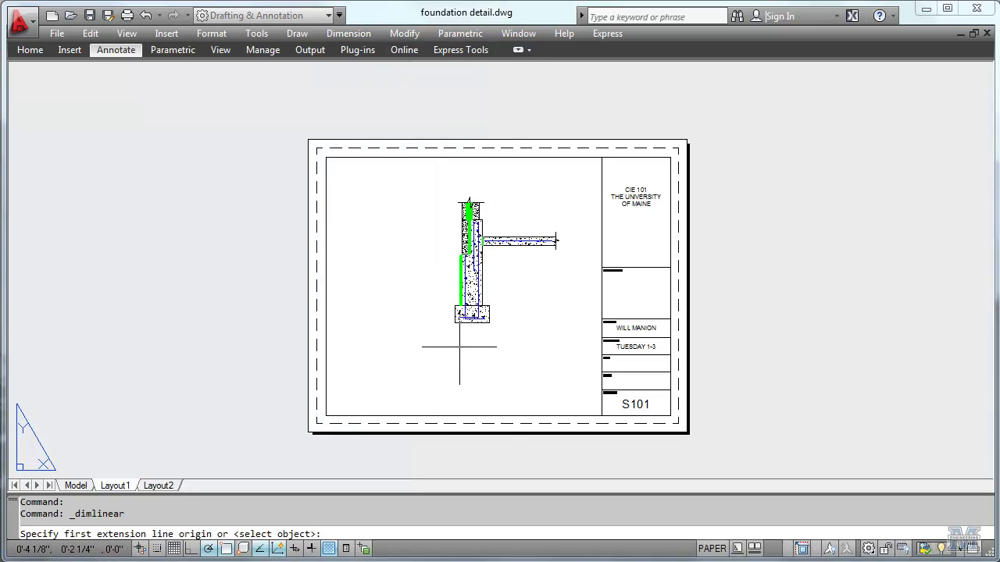
scroll(459, 347, "up", 5)
scroll(459, 347, "up", 2)
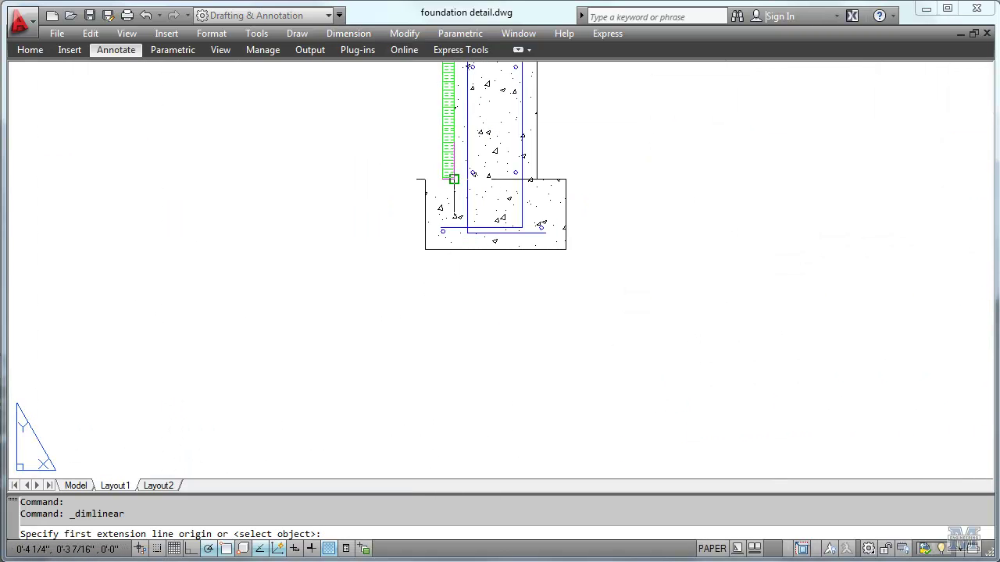
left_click(453, 179)
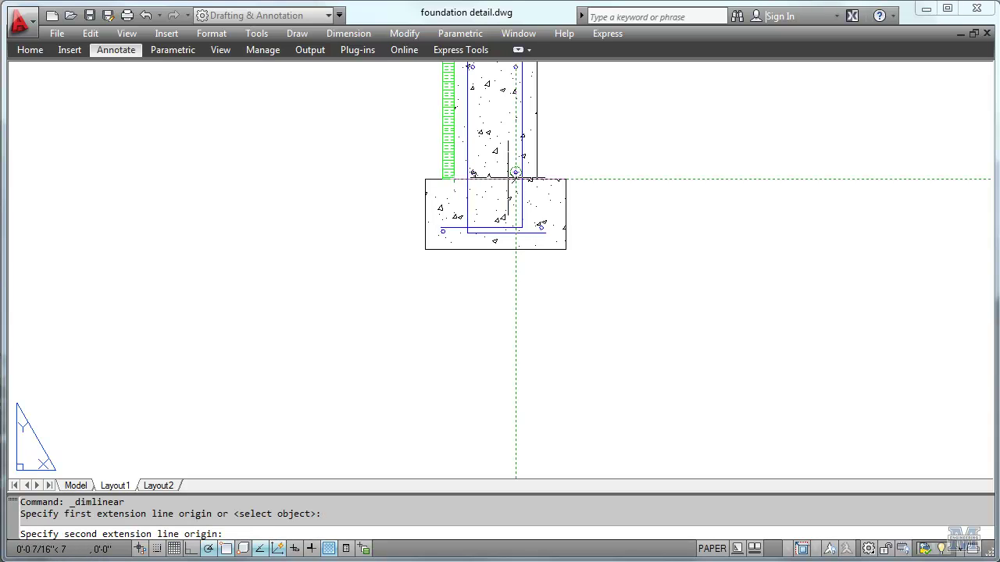
left_click(537, 179)
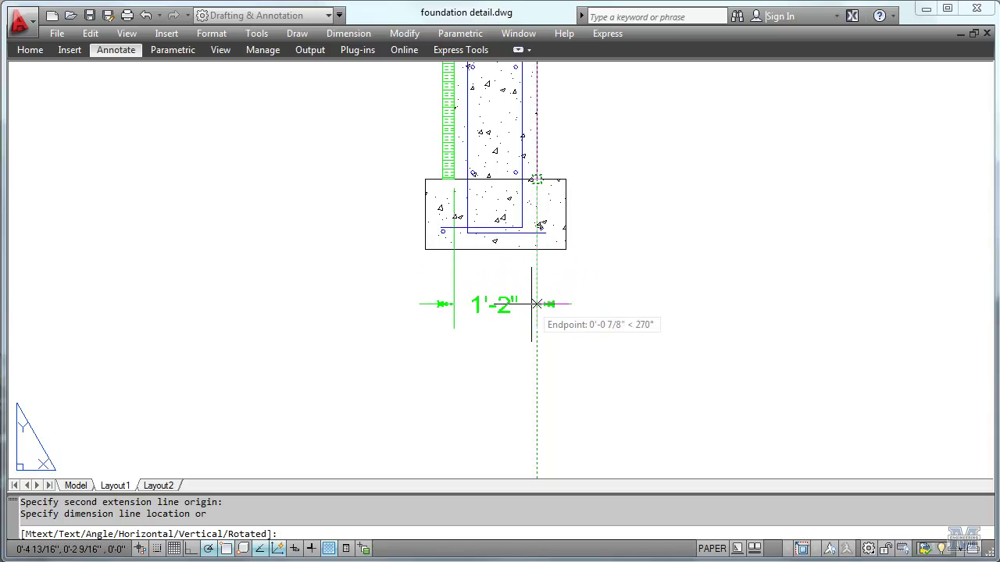
left_click(536, 297)
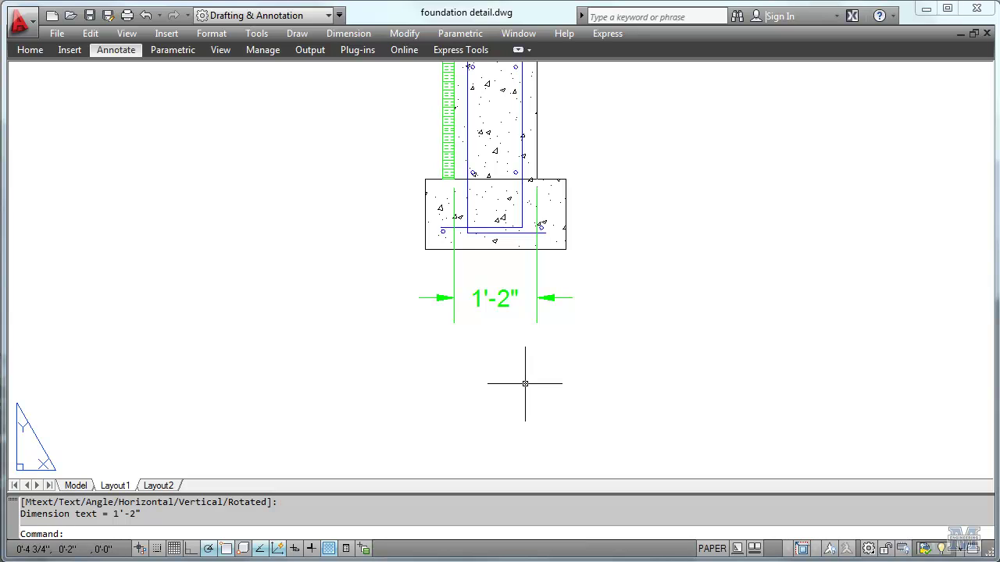
Begin a new dimension style named '125 dimension' starting from standard2.
left_click(212, 33)
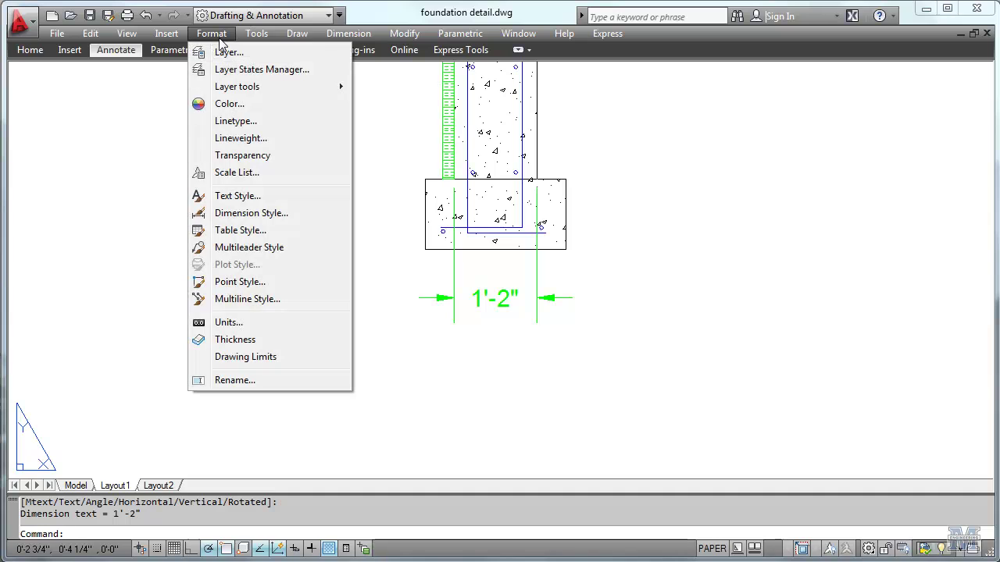
left_click(256, 213)
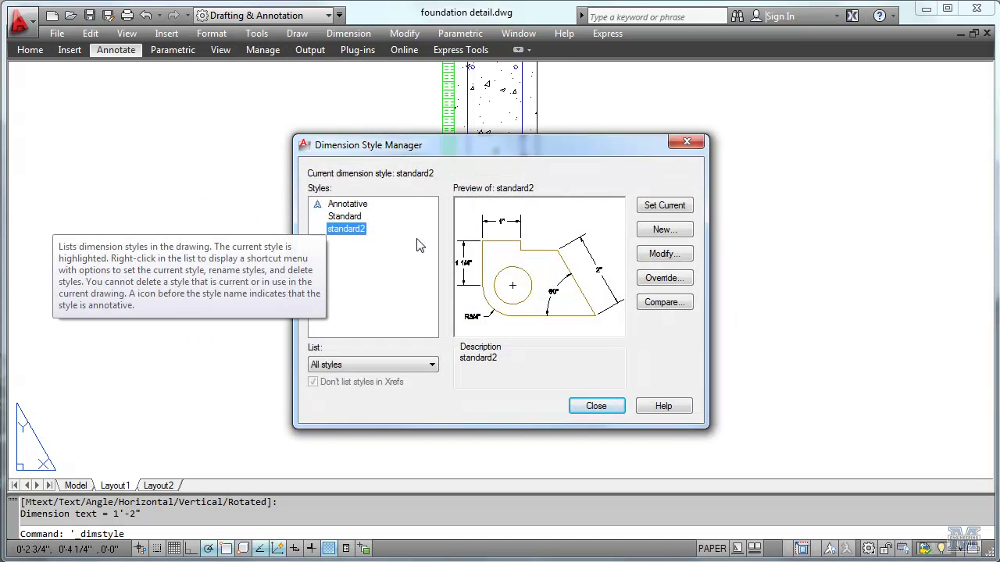
left_click(664, 229)
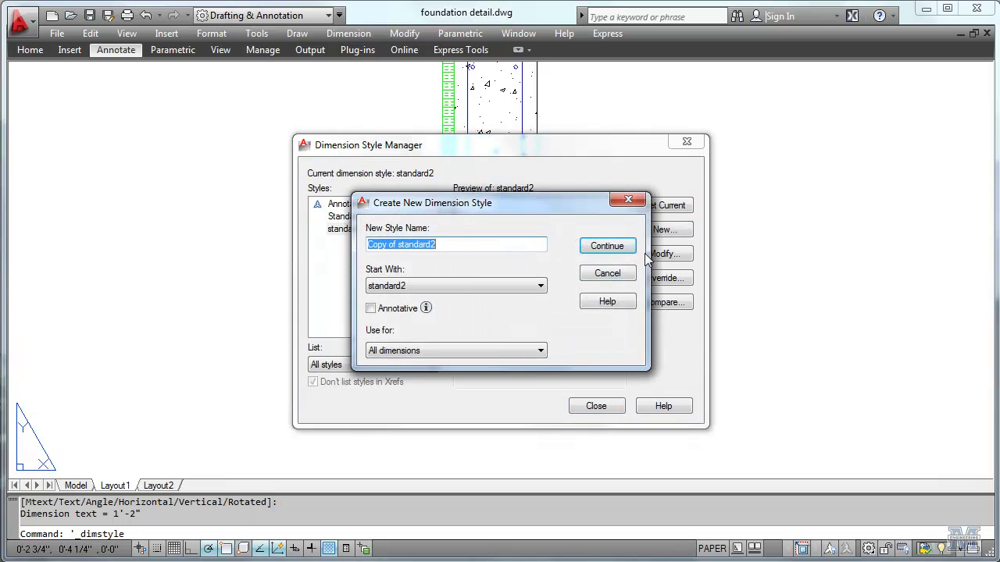
type("125 dimension")
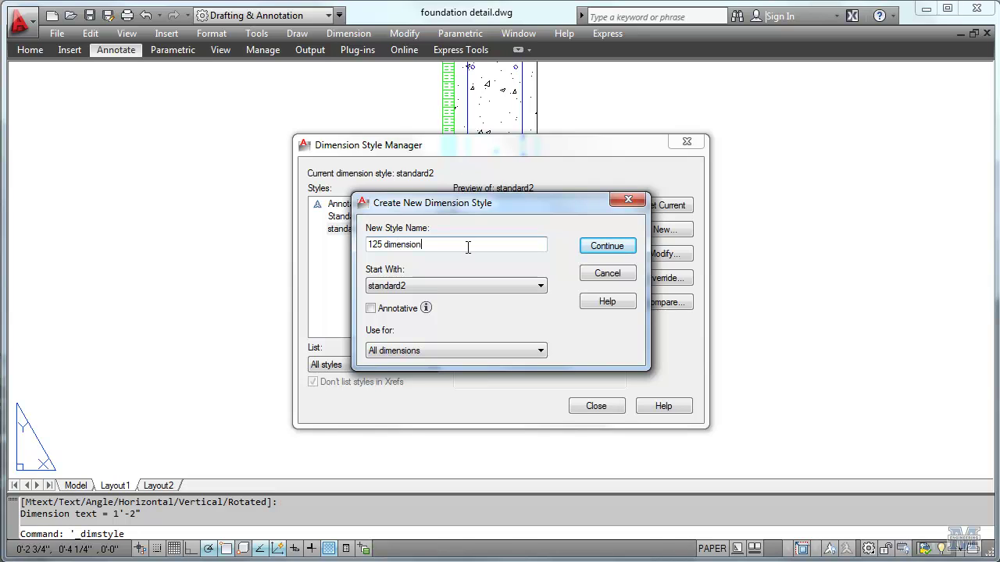
Review the 125 dimension style tabs, keep Architectural units, save it and close the manager.
left_click(607, 246)
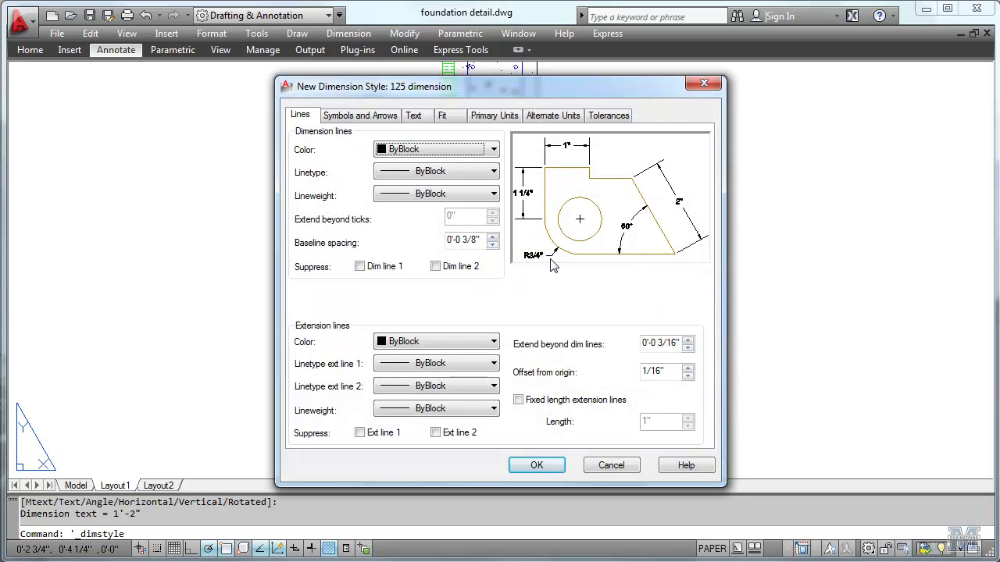
left_click(371, 121)
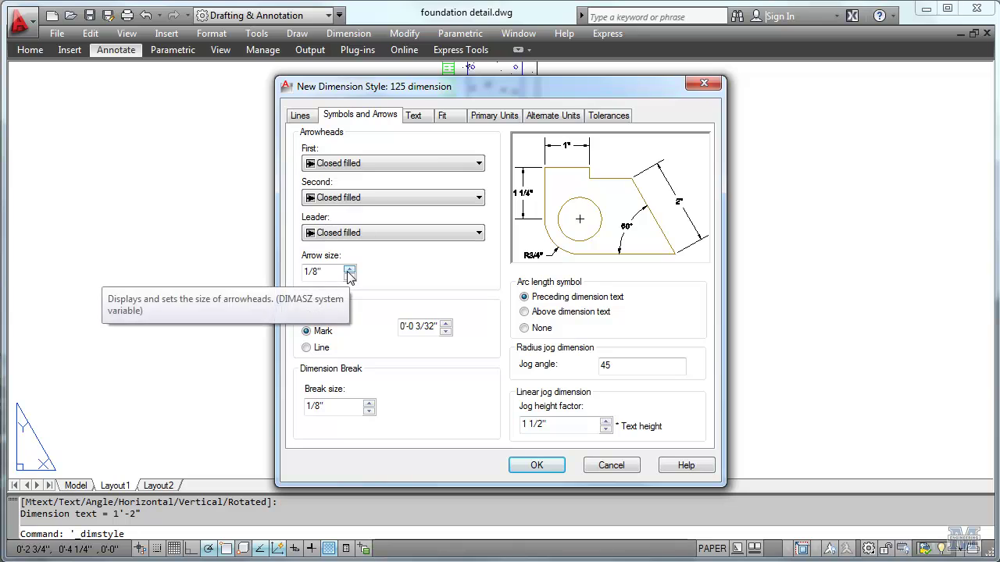
left_click(417, 117)
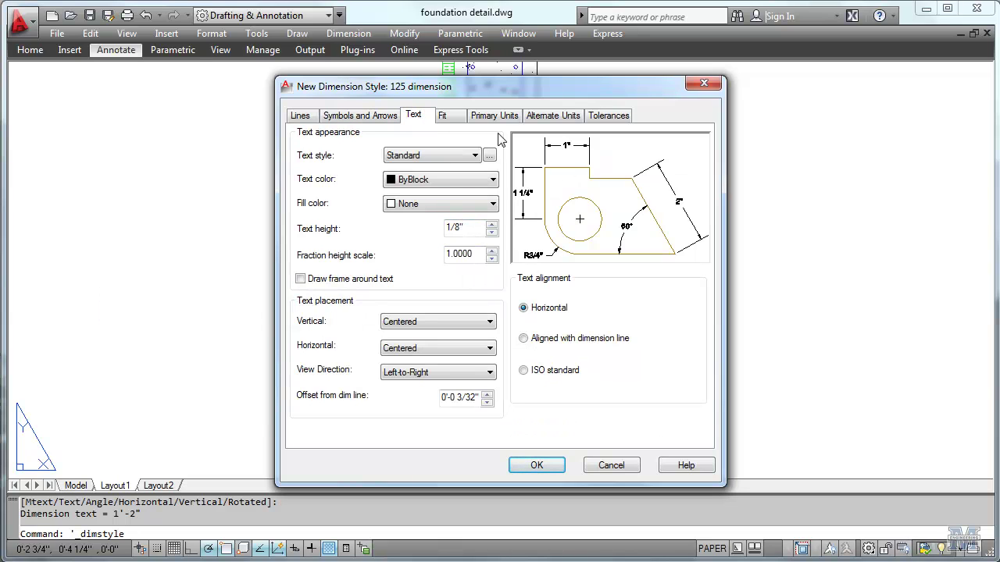
left_click(449, 123)
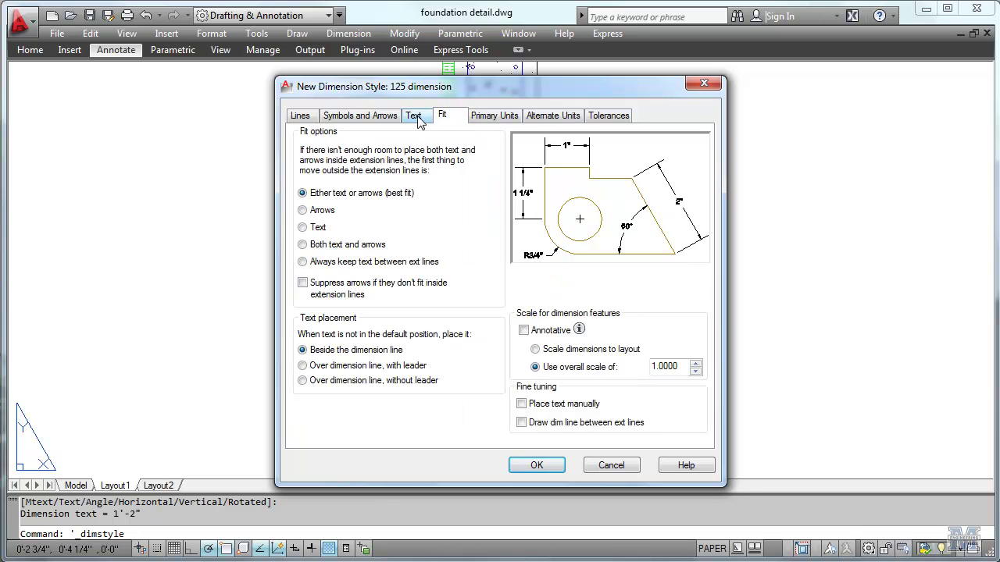
left_click(419, 117)
left_click(485, 120)
left_click(491, 148)
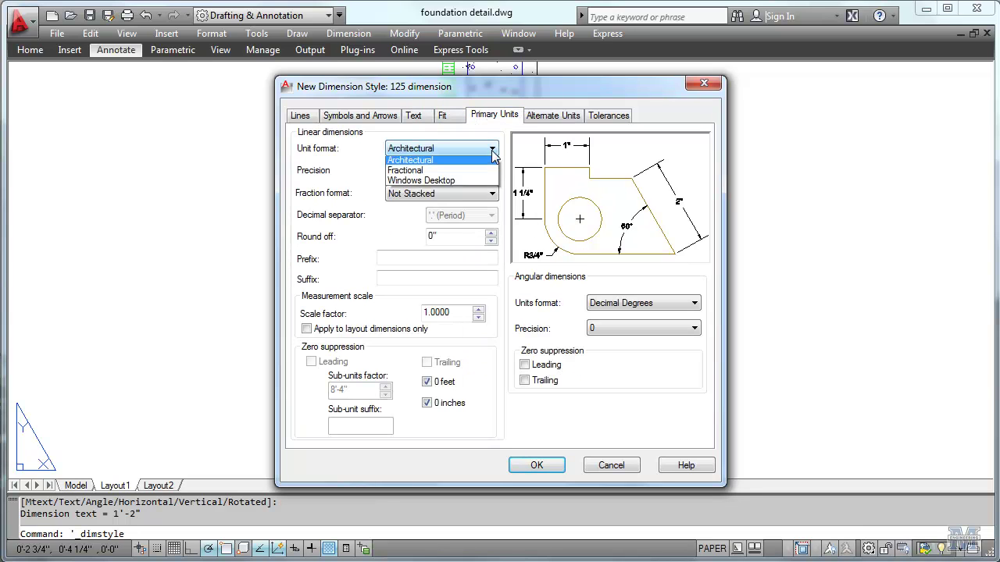
left_click(478, 199)
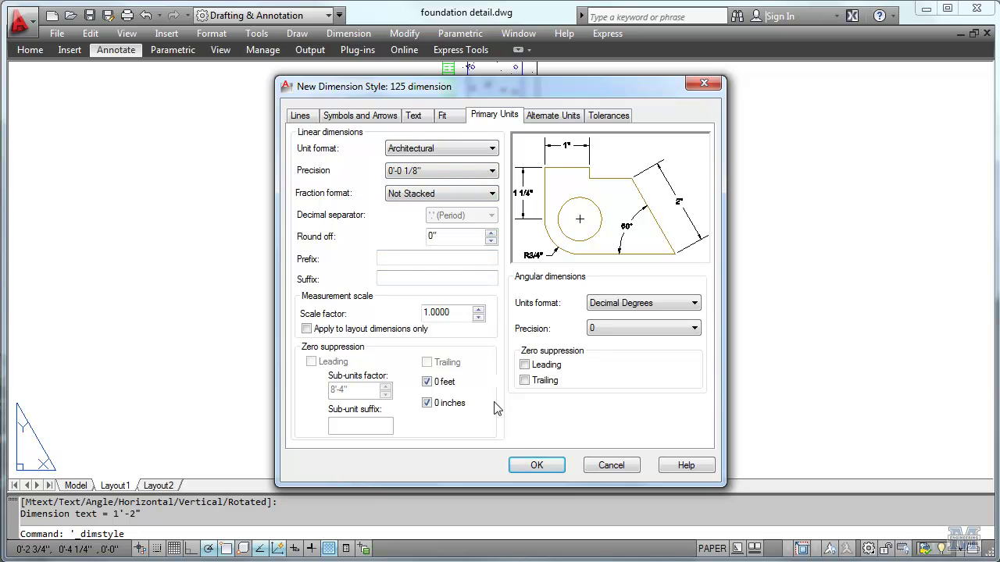
left_click(539, 466)
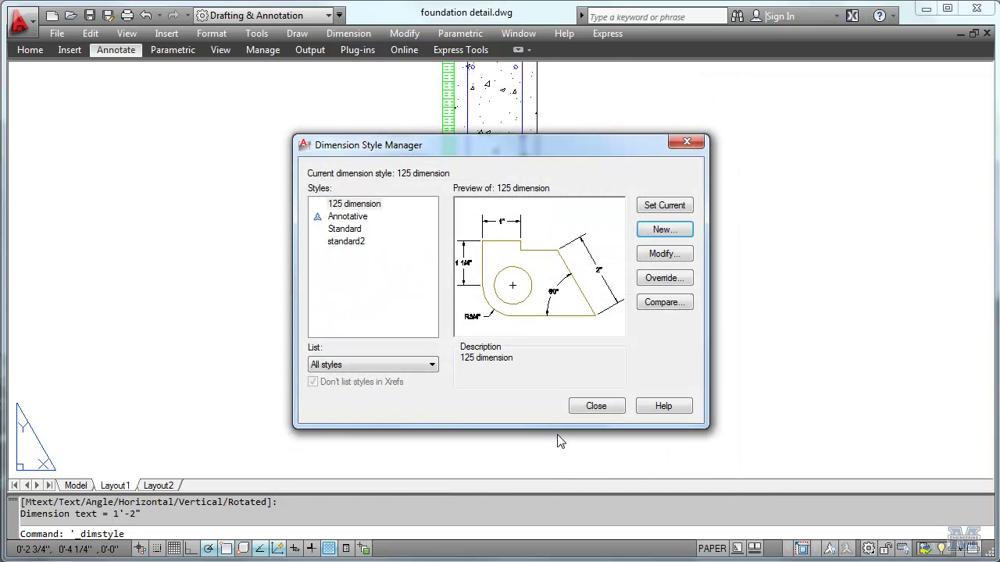
left_click(593, 406)
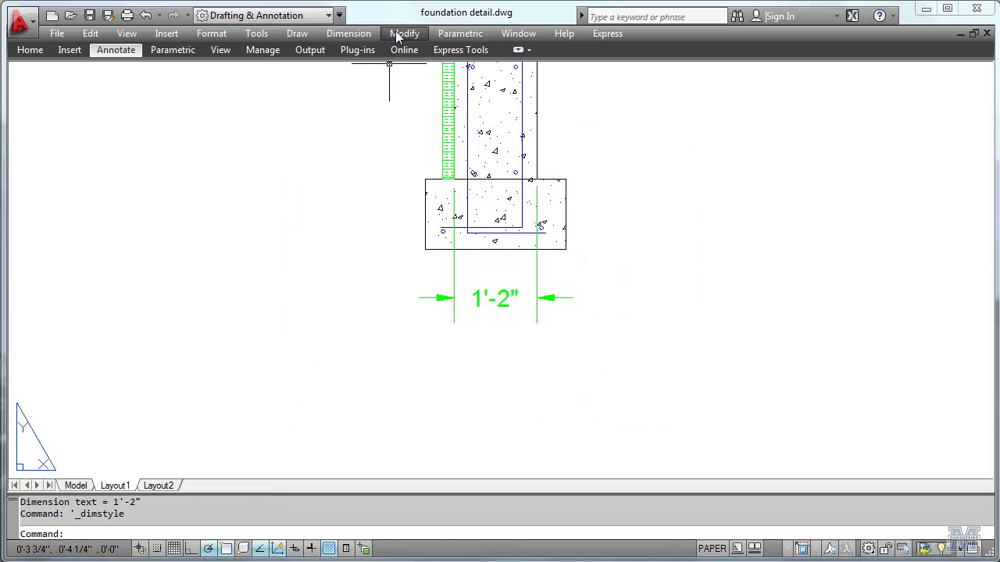
Dimension the footing's 2' width between its bottom corners, below the 1'-2" dimension.
left_click(365, 33)
left_click(364, 75)
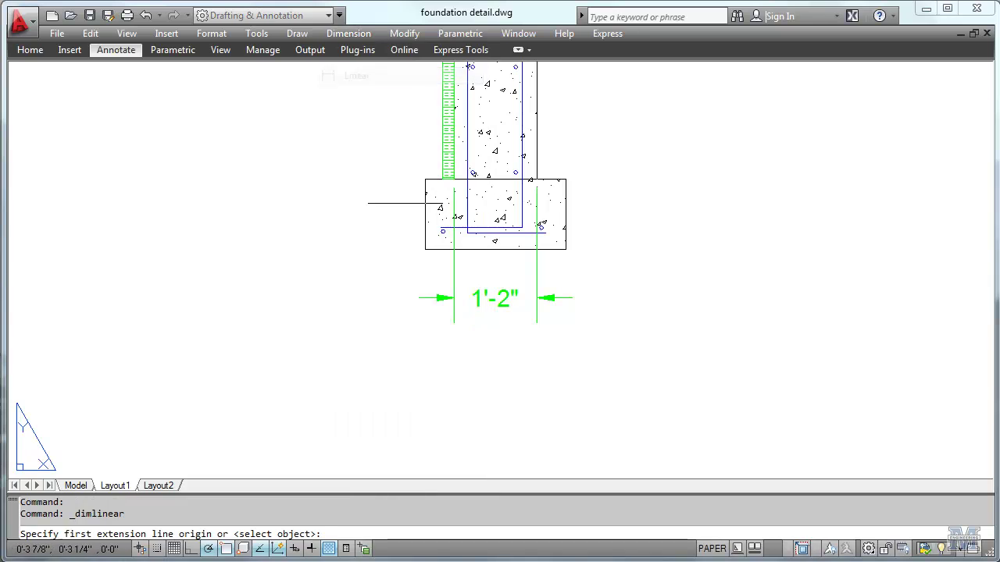
left_click(425, 249)
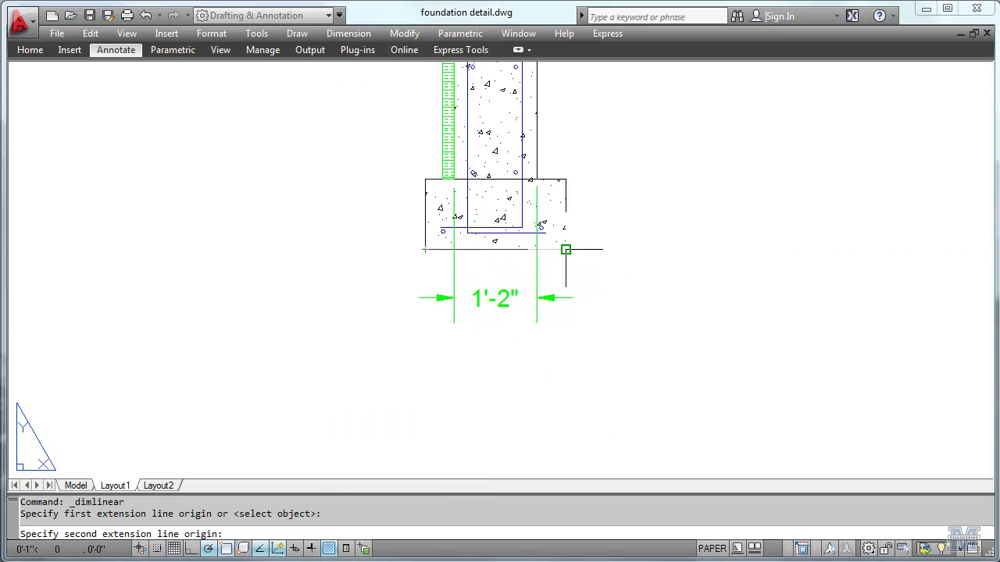
left_click(565, 249)
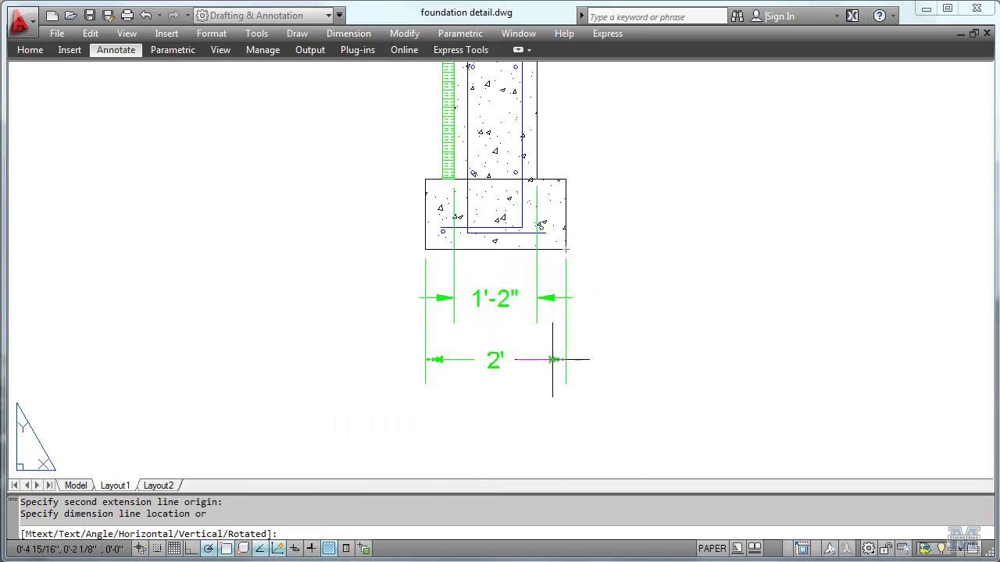
left_click(579, 357)
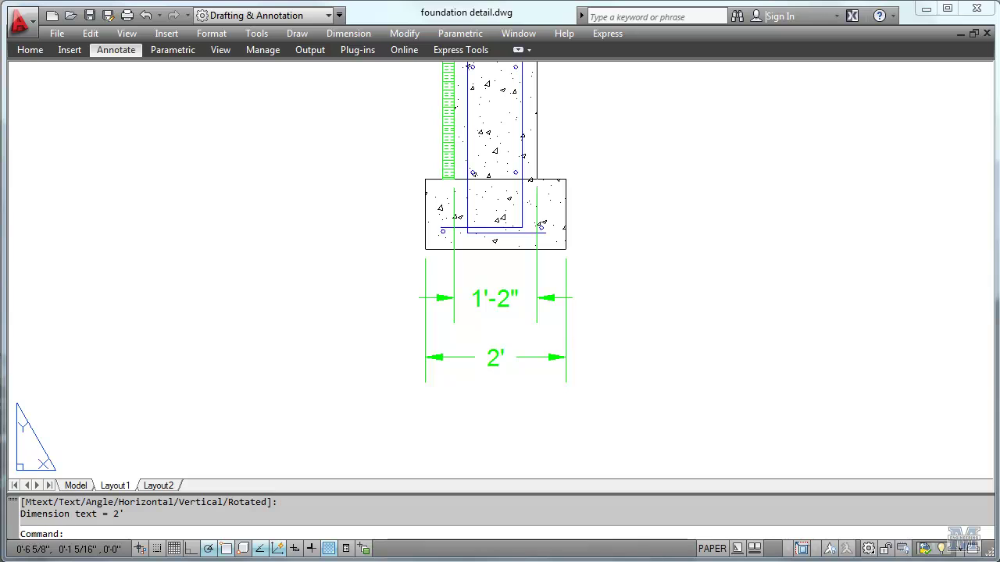
Add a vertical 1' footing-height dimension on the footing's right side.
key("Return")
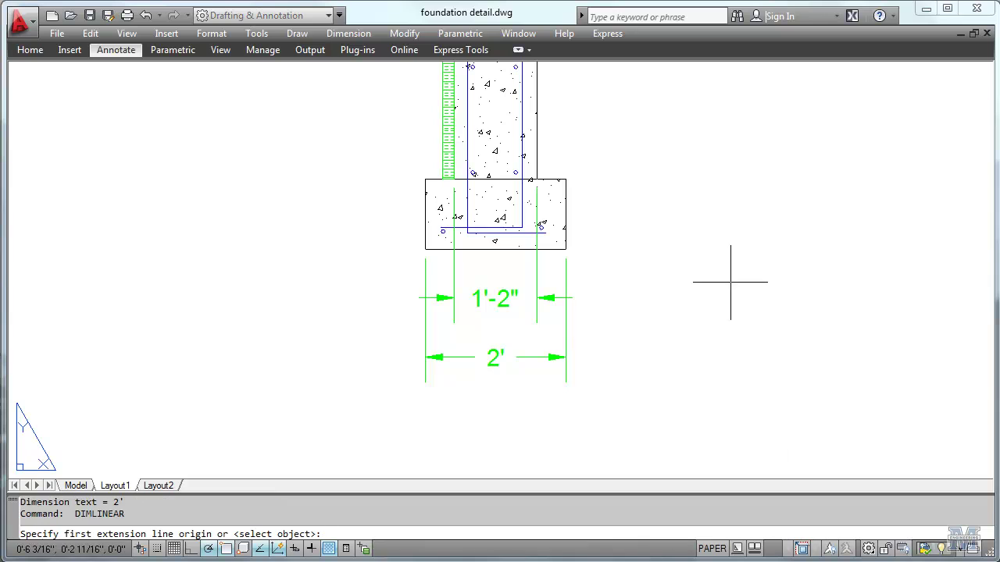
left_click(565, 179)
left_click(566, 249)
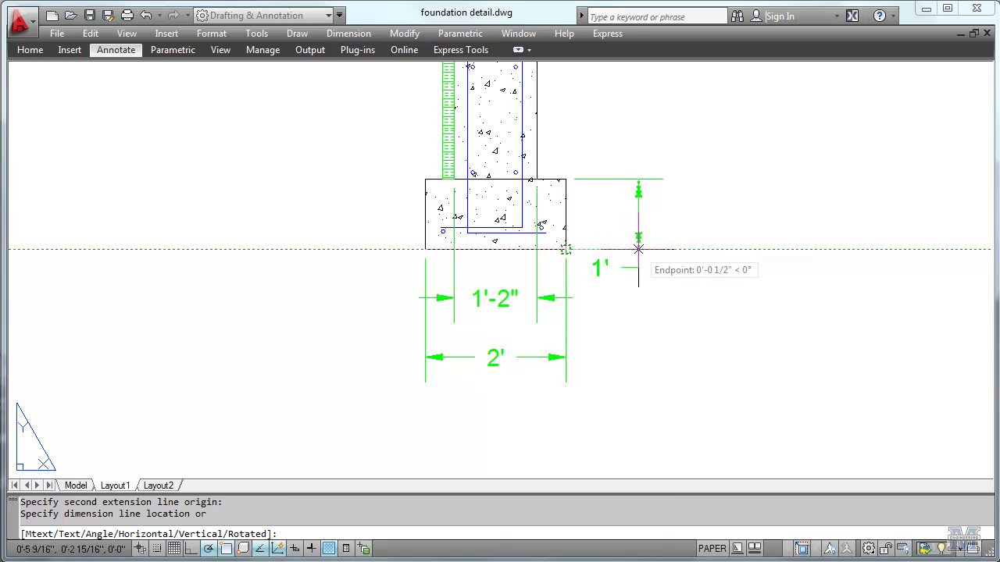
left_click(638, 248)
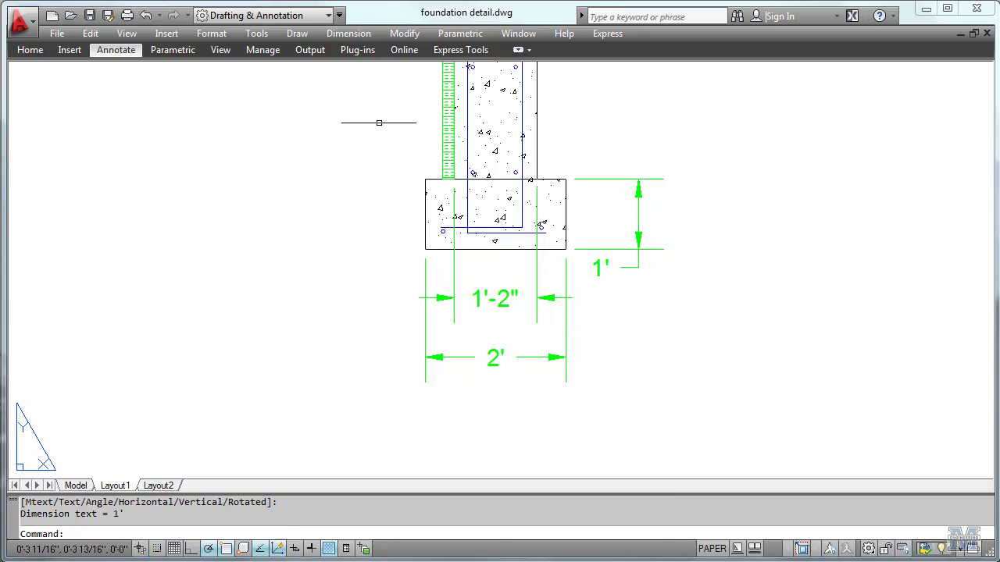
Add a multileader to the footing rebar, landing at left, reading '(2) #5s continuous'.
left_click(343, 36)
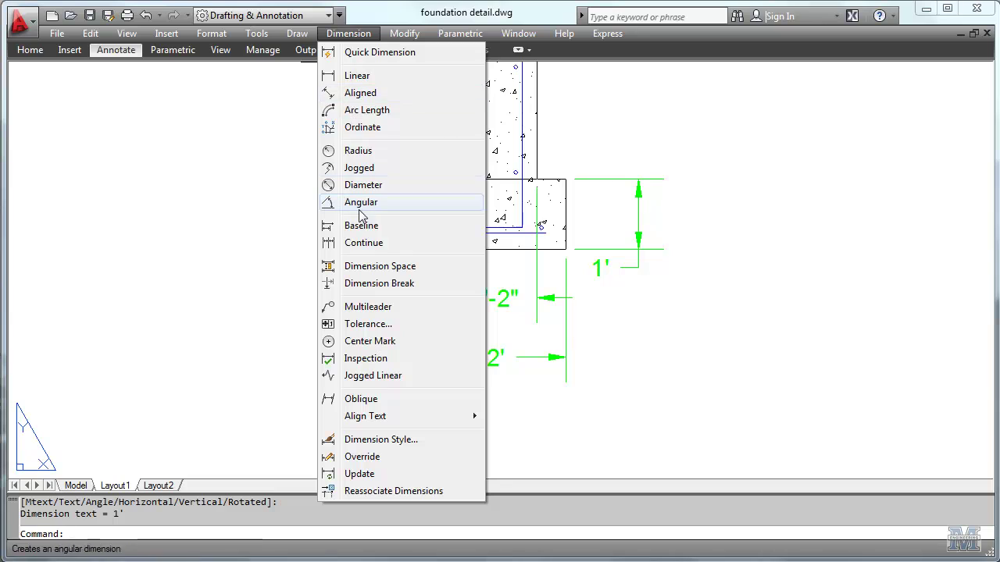
left_click(369, 307)
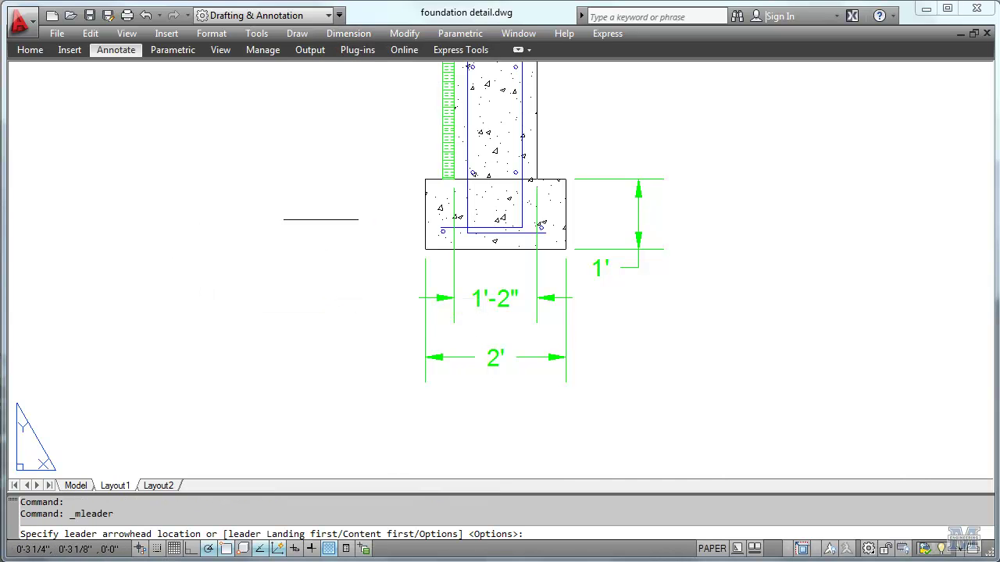
left_click(442, 231)
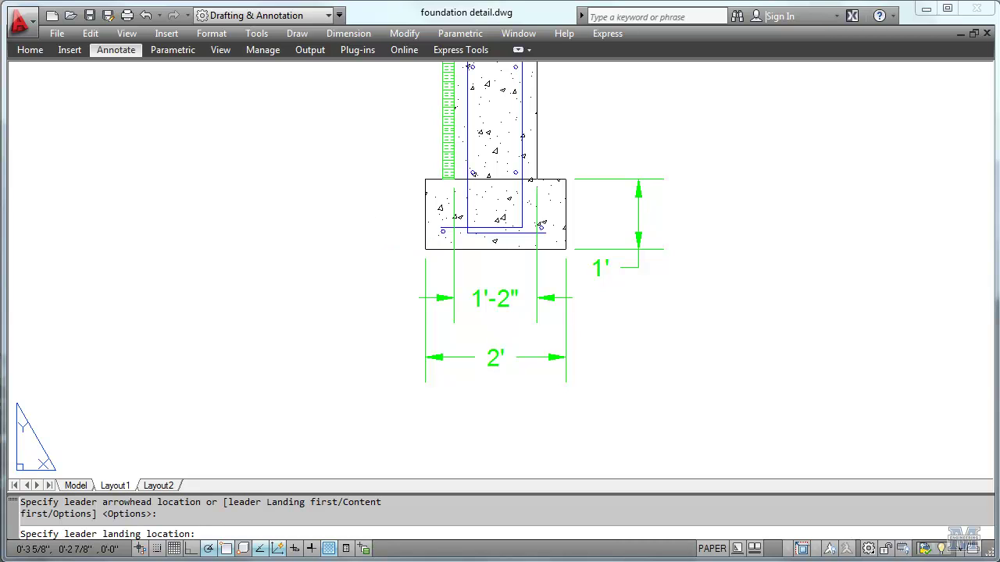
left_click(374, 253)
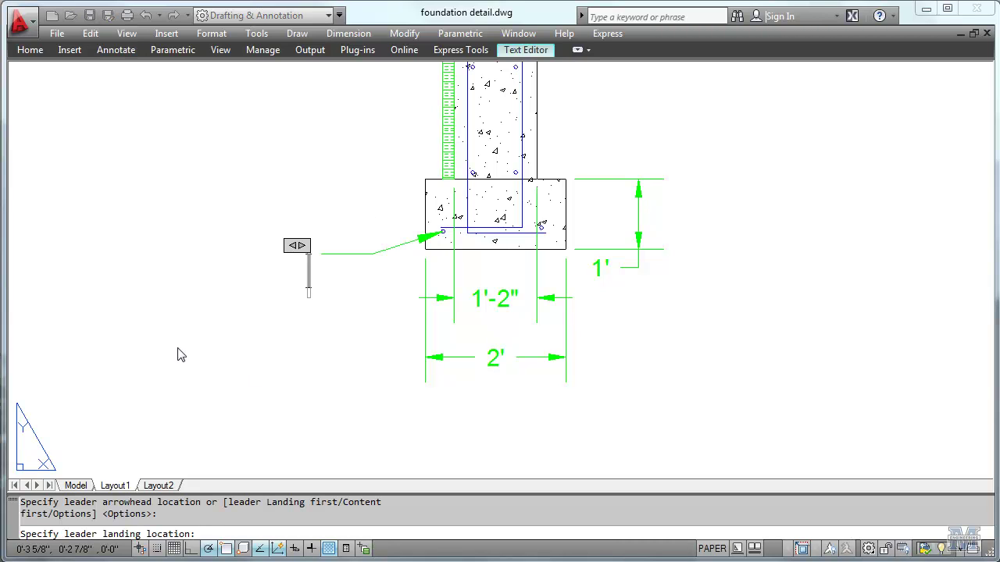
type("(2)")
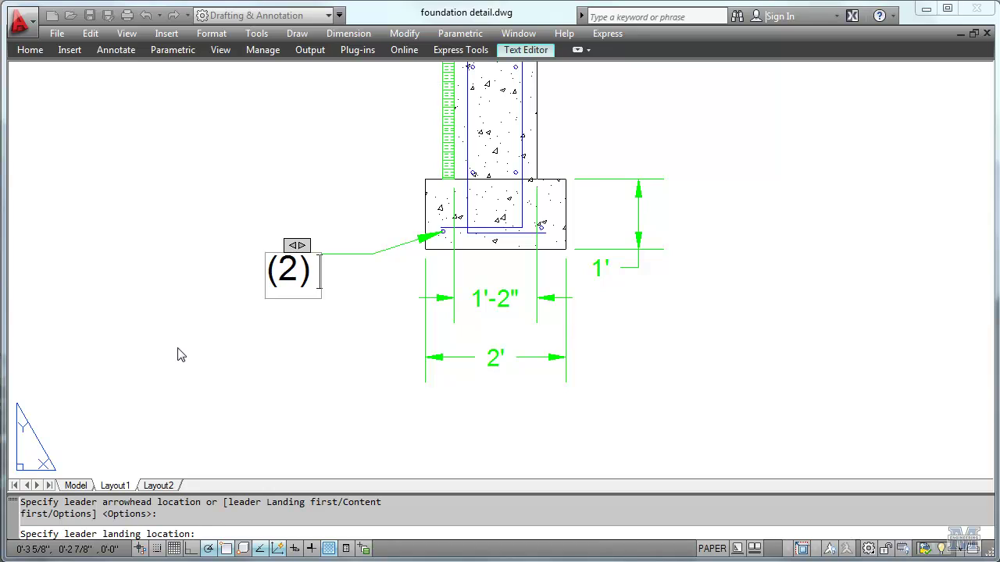
type(" #5s")
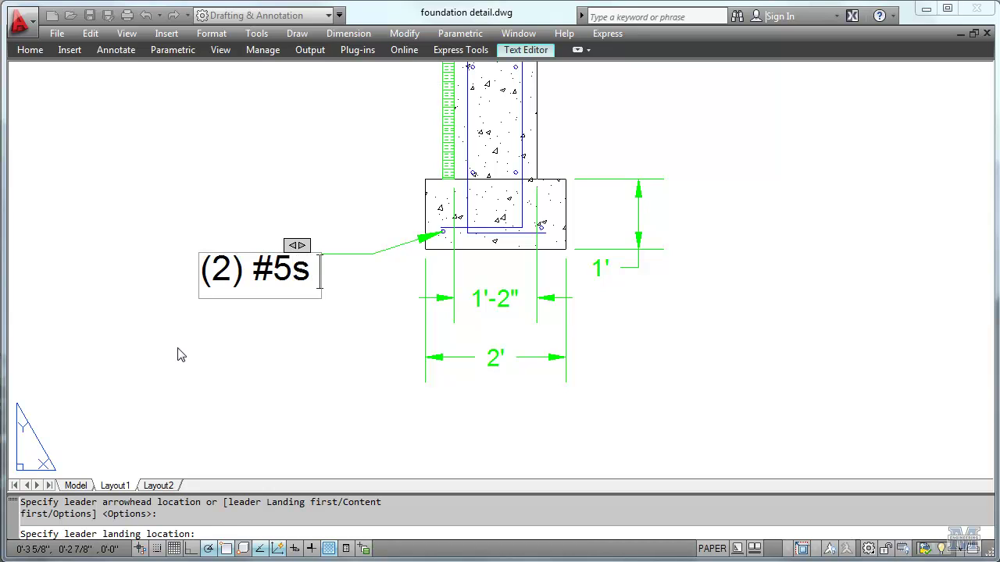
type(" continuous")
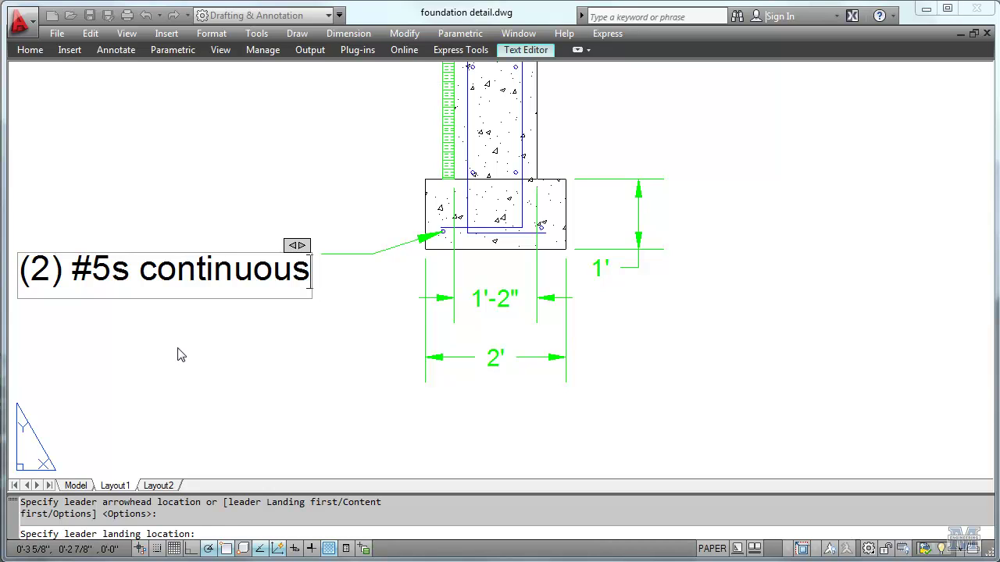
left_click(205, 377)
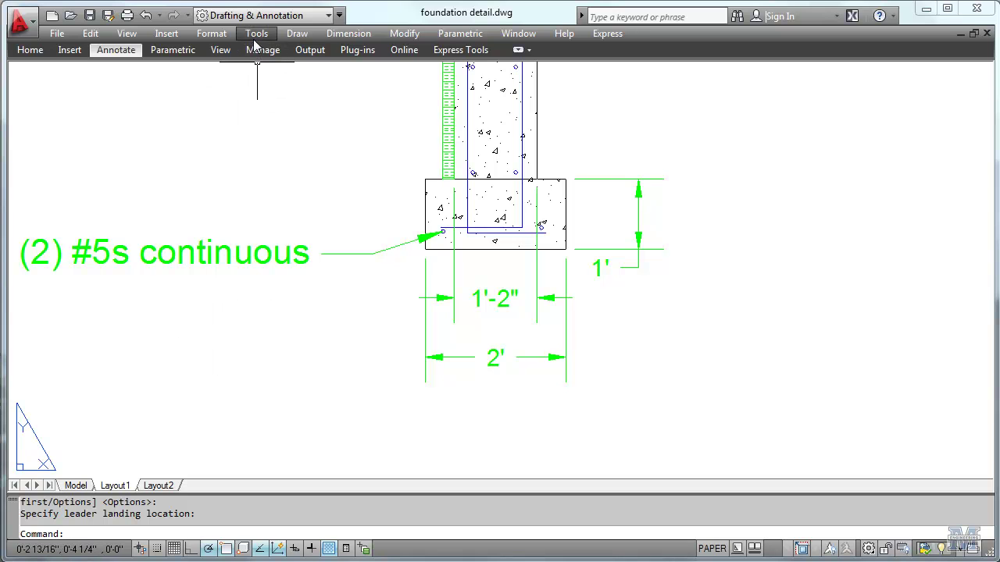
Create a new multileader style named '125 notes' based on Standard.
left_click(218, 34)
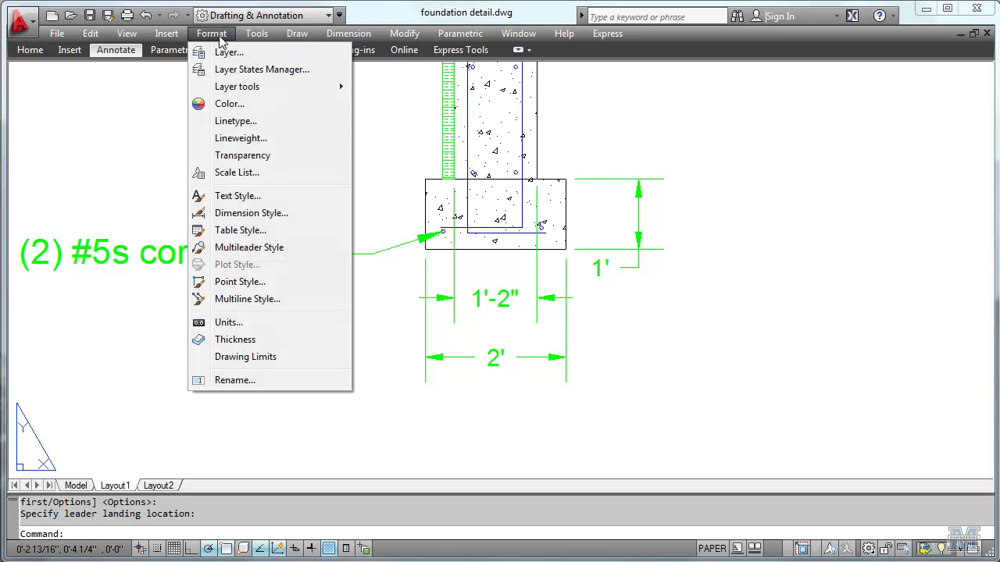
left_click(246, 248)
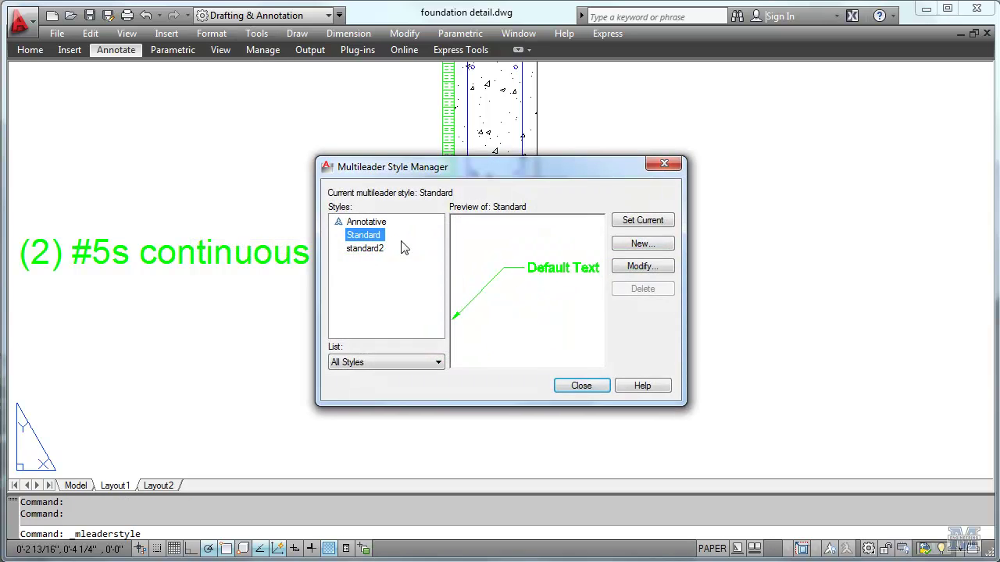
left_click(639, 244)
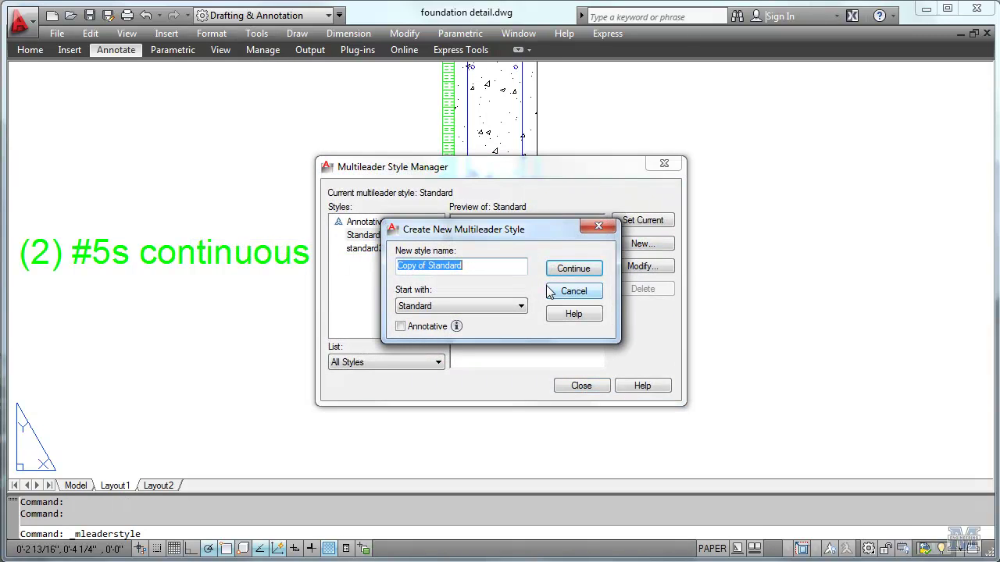
type("125 notes")
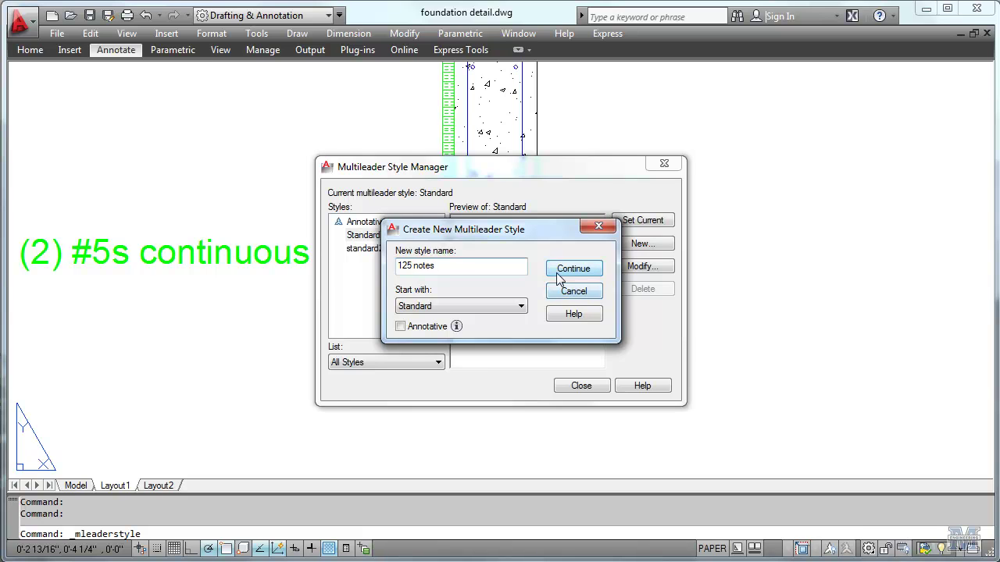
left_click(559, 271)
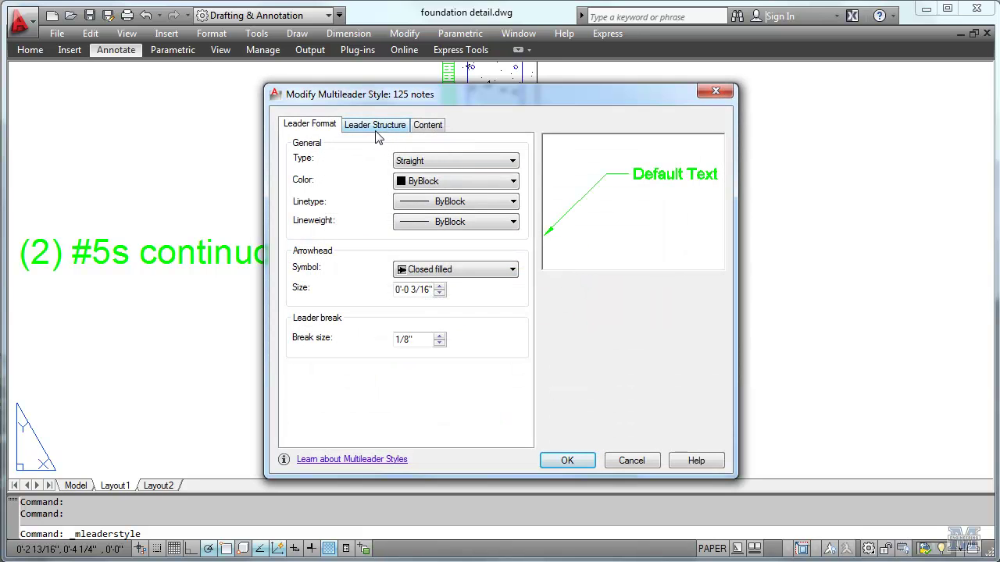
Give 125 notes a 1/8" arrowhead and the 125 text style, then close the style dialogs.
left_click(440, 293)
left_click(401, 131)
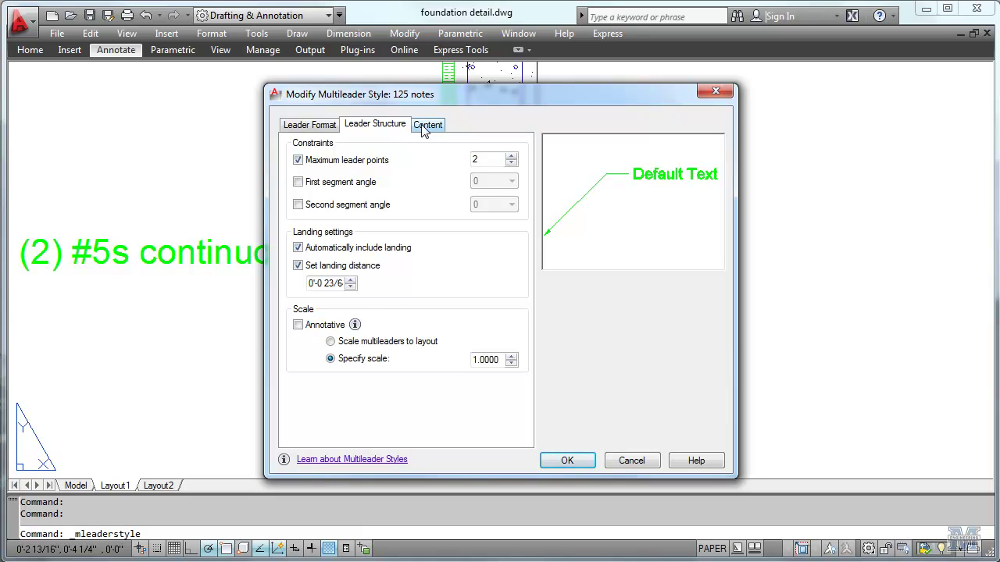
left_click(427, 126)
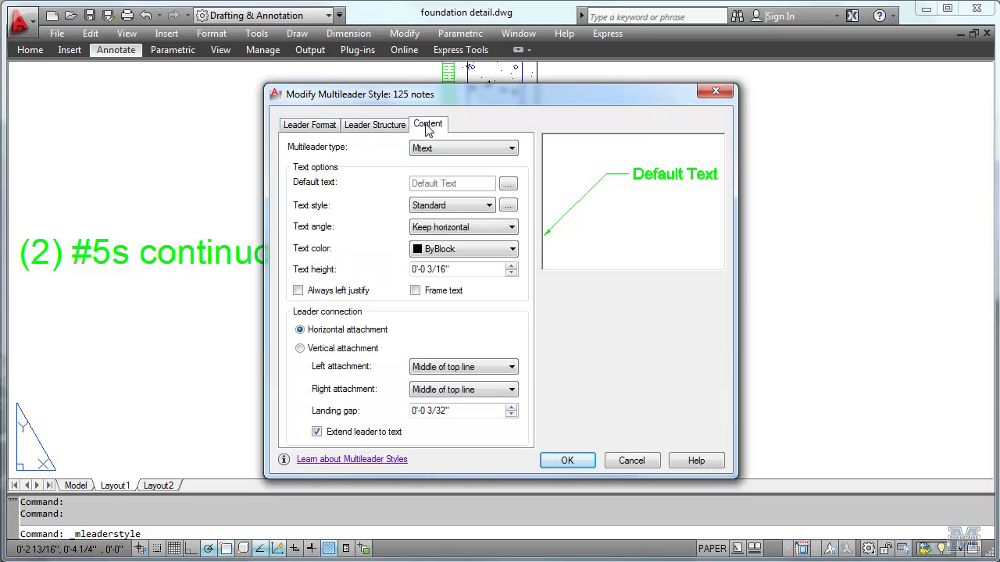
left_click(464, 205)
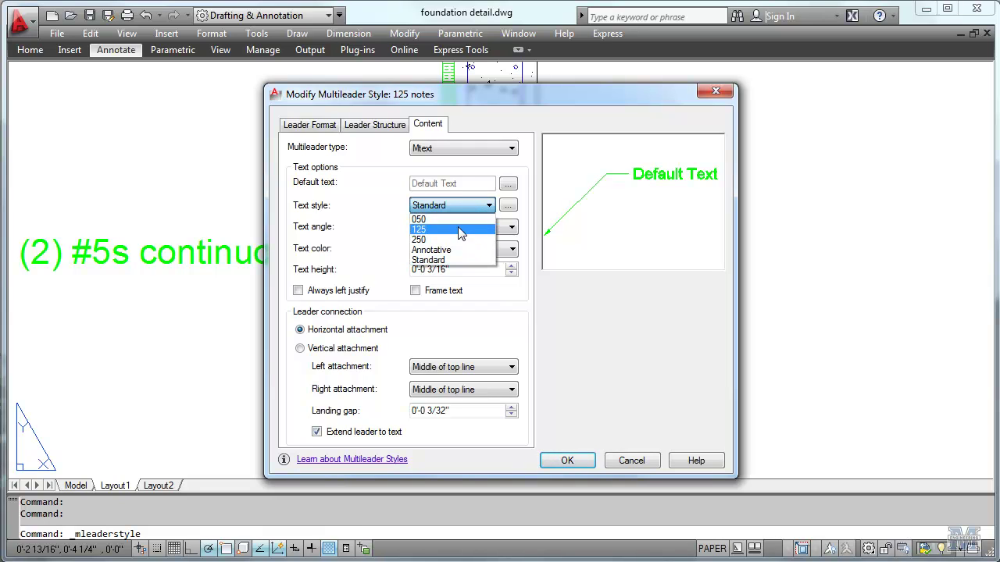
left_click(459, 229)
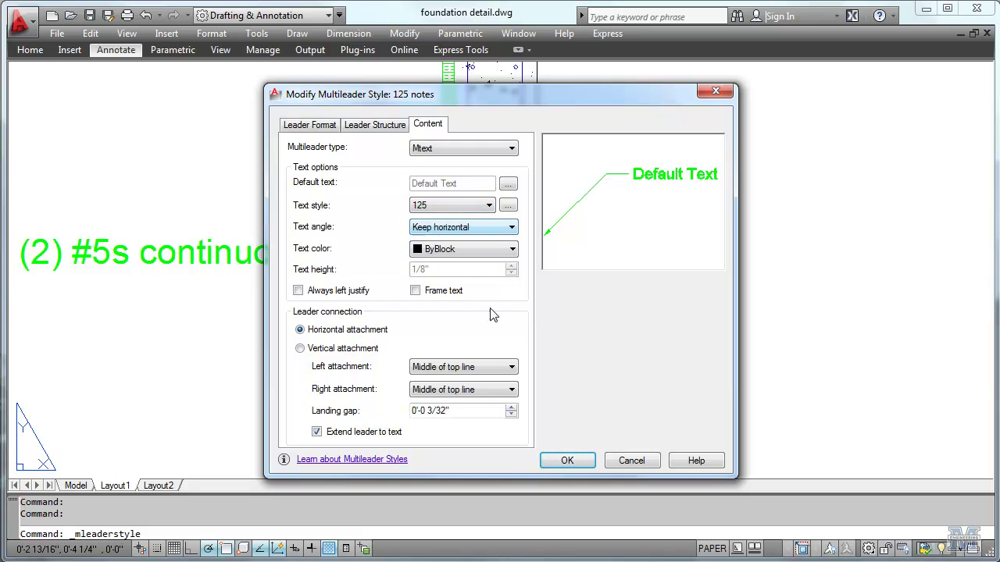
left_click(568, 461)
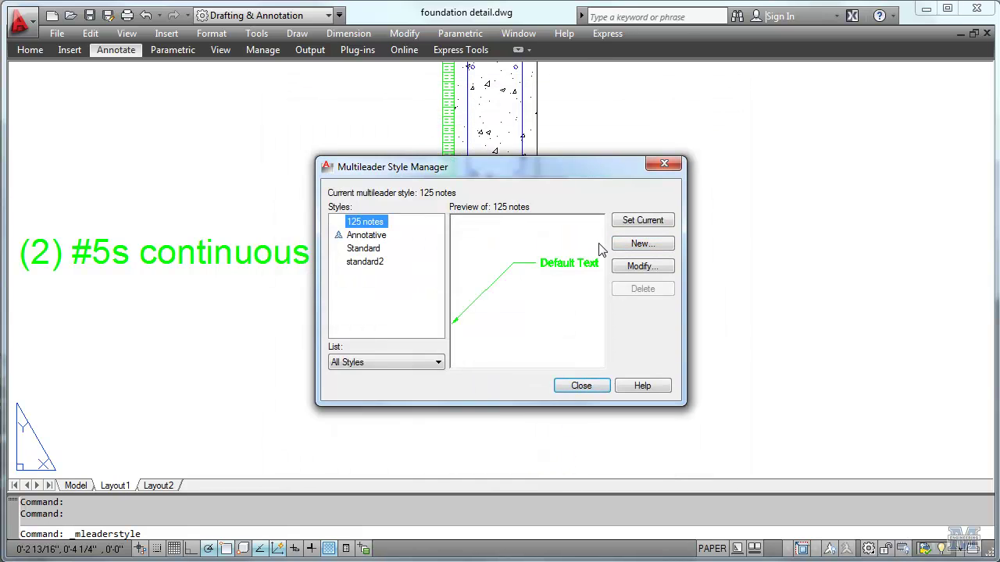
left_click(582, 386)
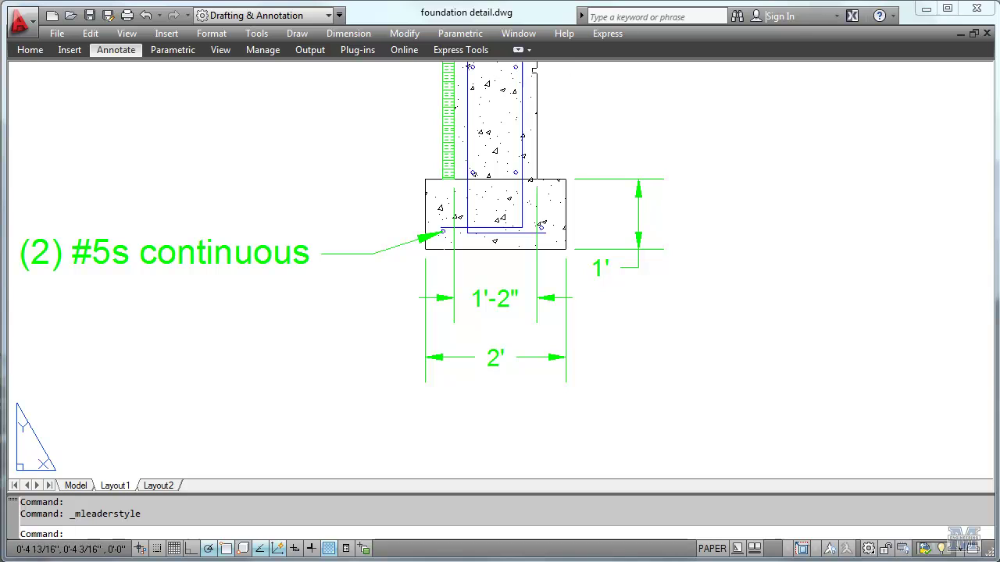
In Properties, select the '(2) #5s continuous' note and set its text style to 125.
left_click(418, 34)
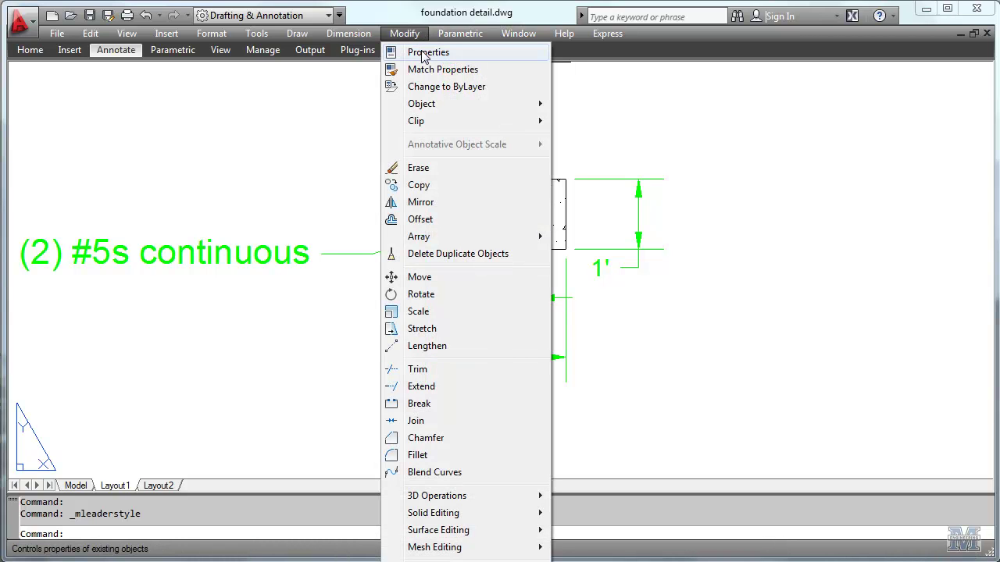
left_click(422, 53)
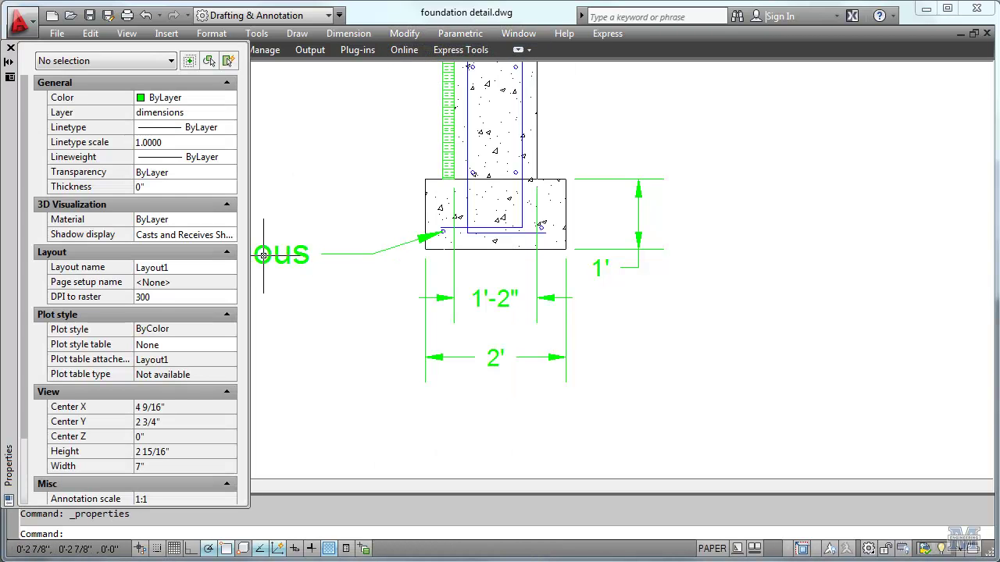
left_click(273, 266)
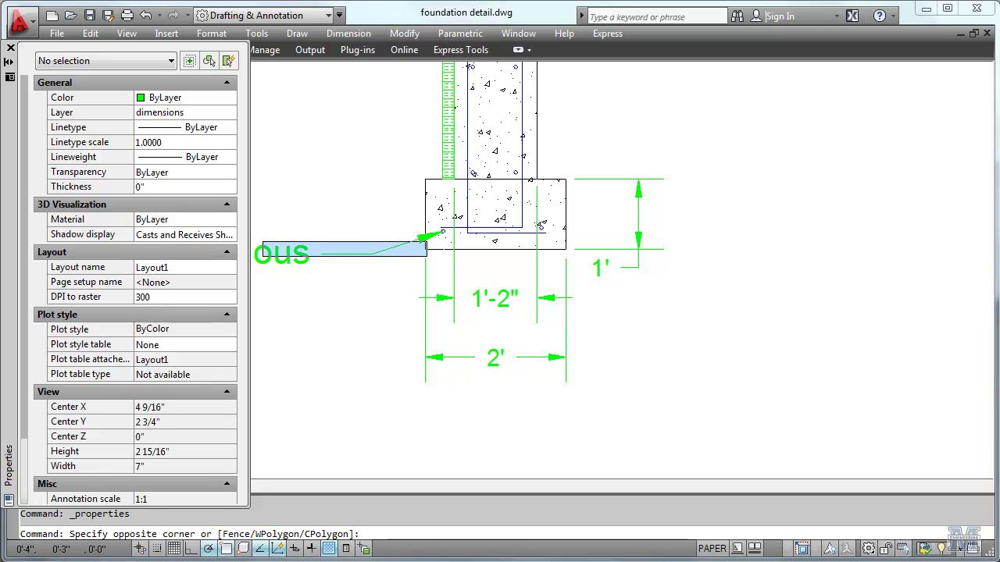
left_click(355, 266)
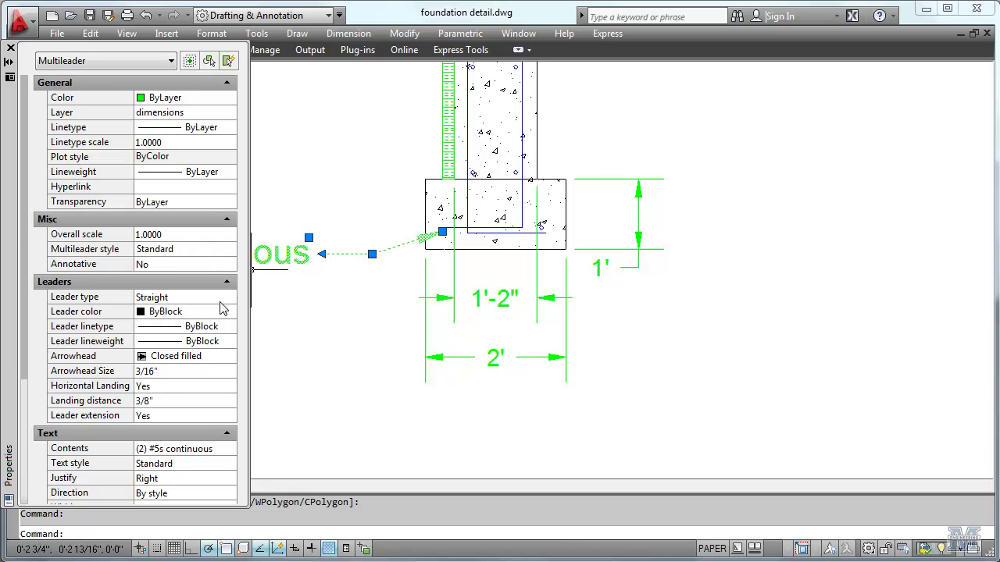
left_click(221, 463)
left_click(221, 494)
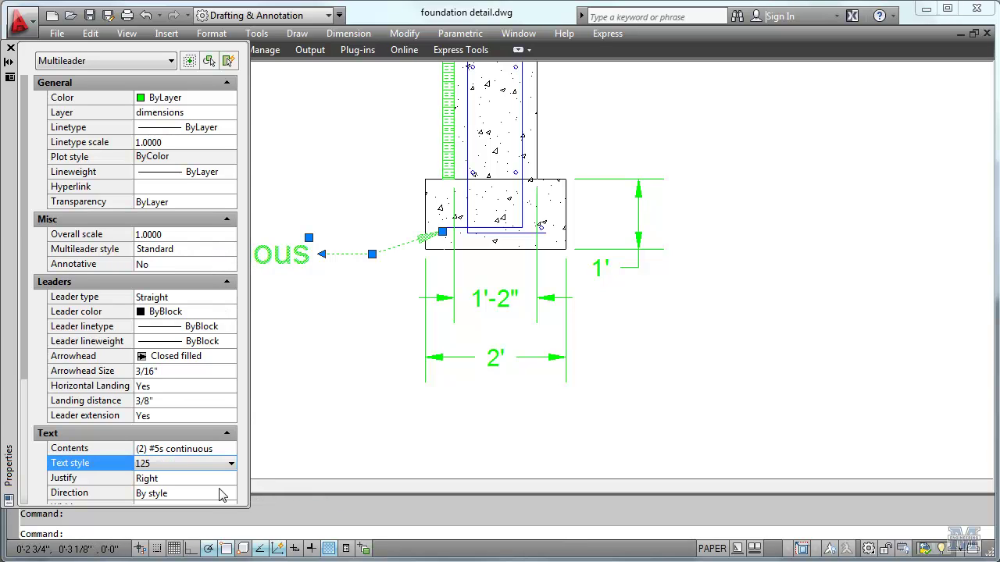
Apply the 125 notes multileader style to the note, then close Properties and deselect.
left_click(196, 250)
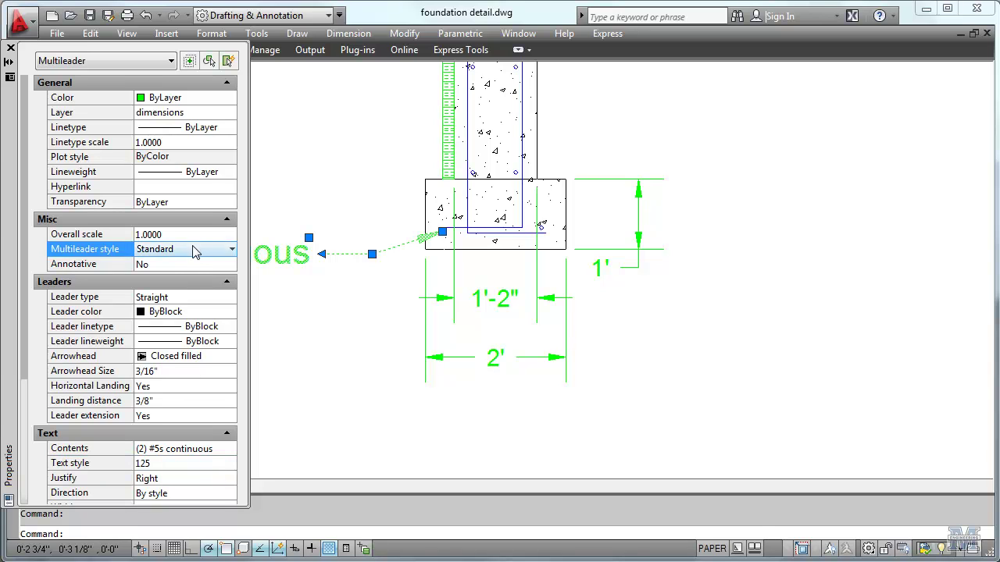
left_click(197, 251)
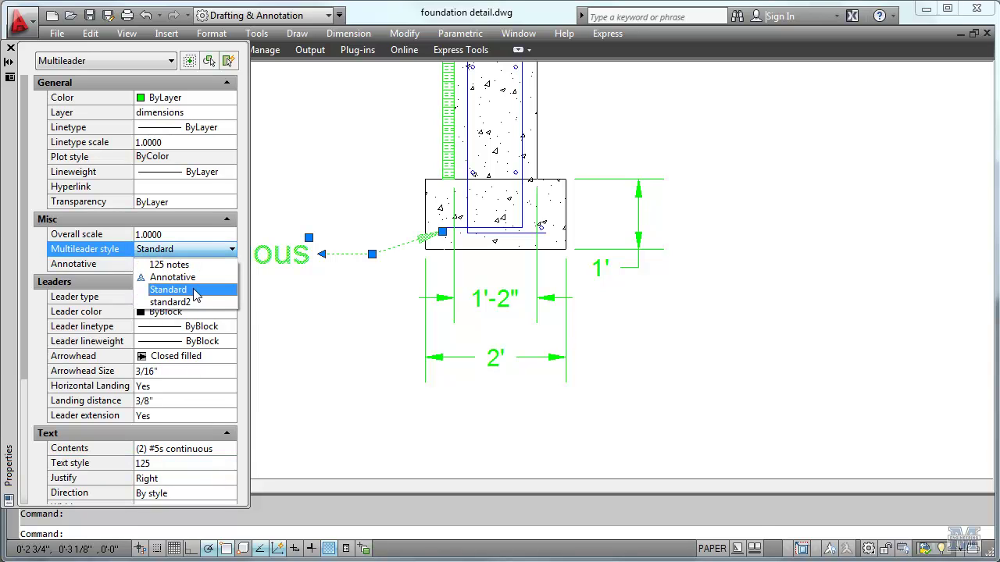
left_click(196, 265)
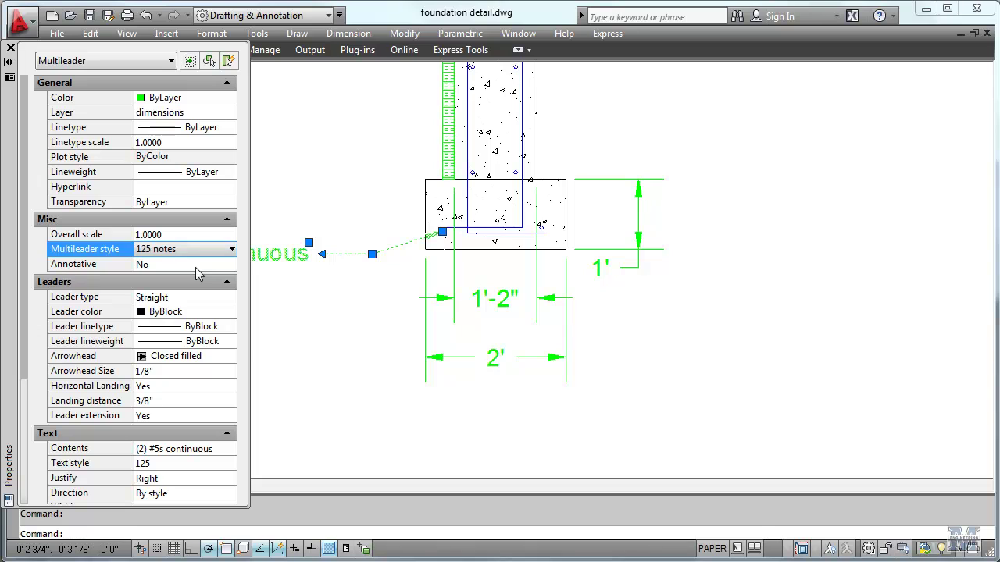
left_click(301, 290)
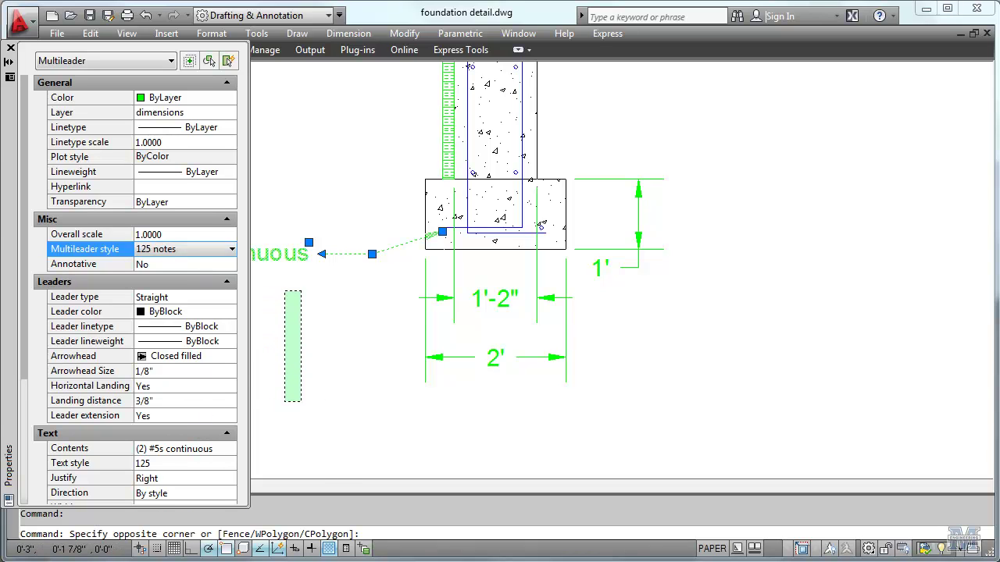
left_click(285, 402)
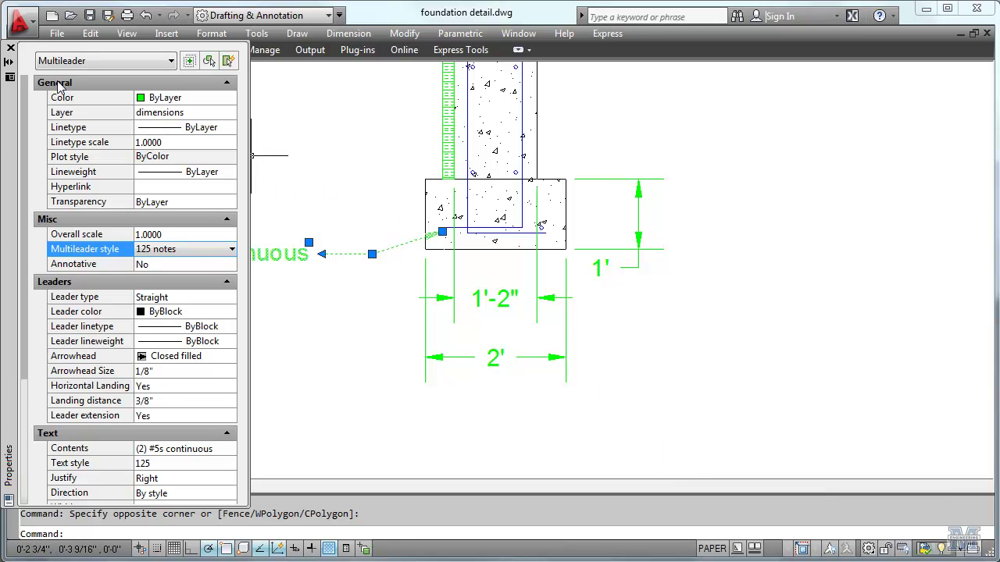
left_click(8, 68)
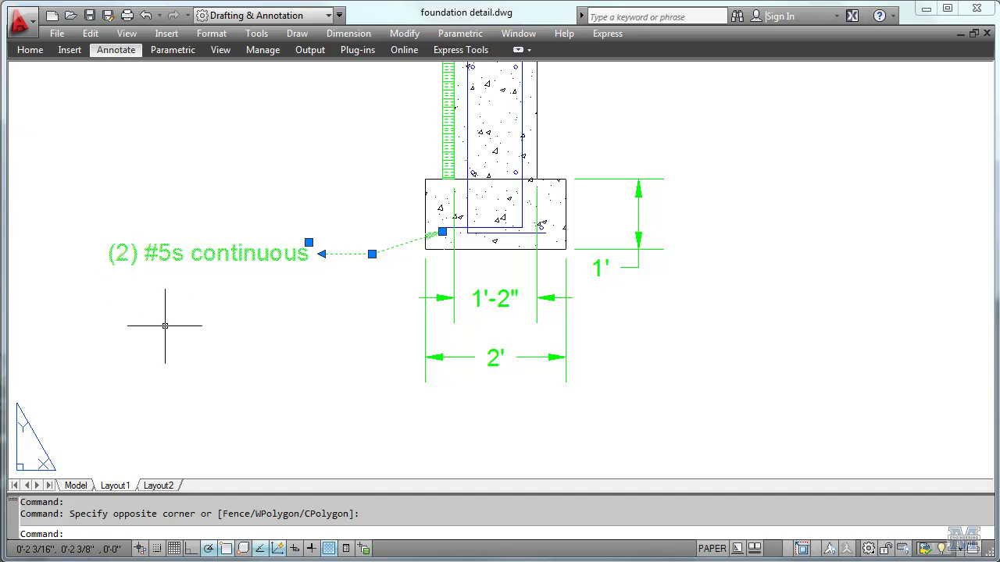
key("Escape")
key("Escape")
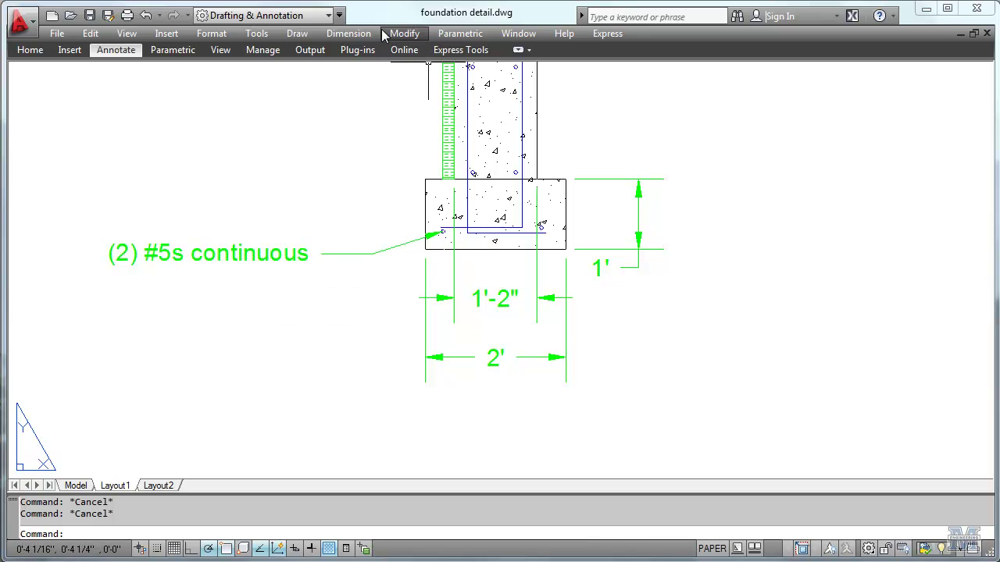
Add a multileader from the right rebar end to the existing "(2) #5s continuous" note's landing.
left_click(349, 32)
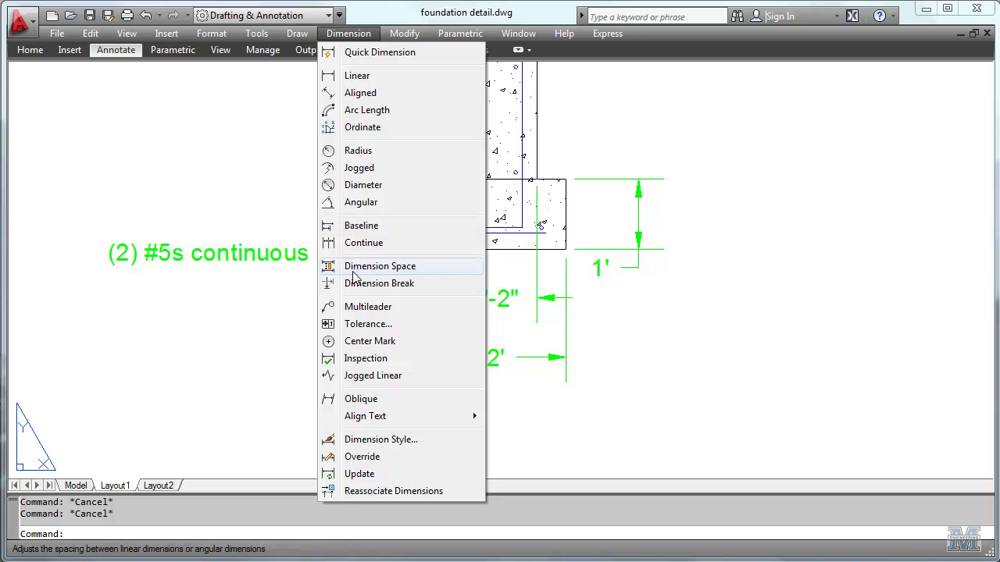
left_click(364, 306)
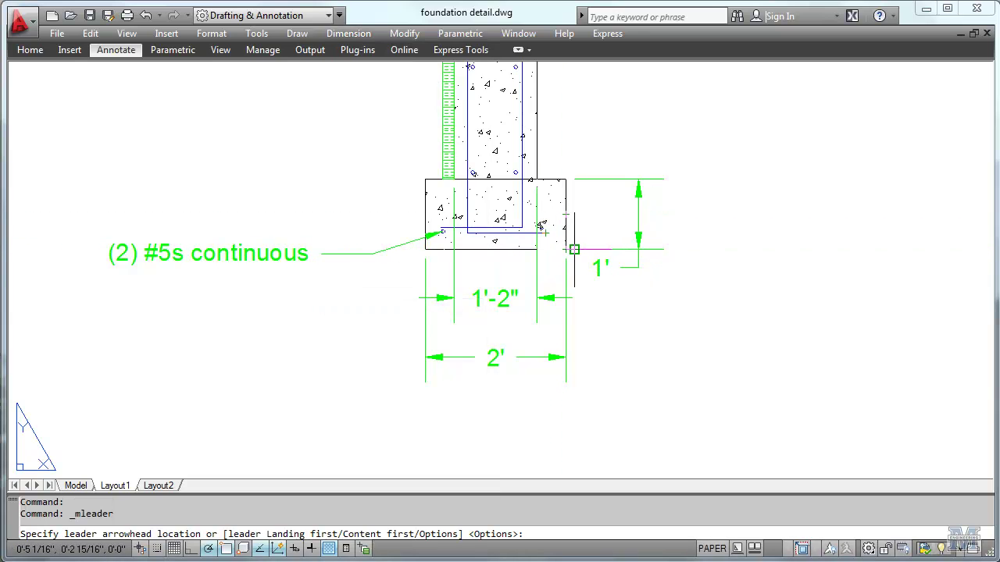
scroll(537, 227, "up", 3)
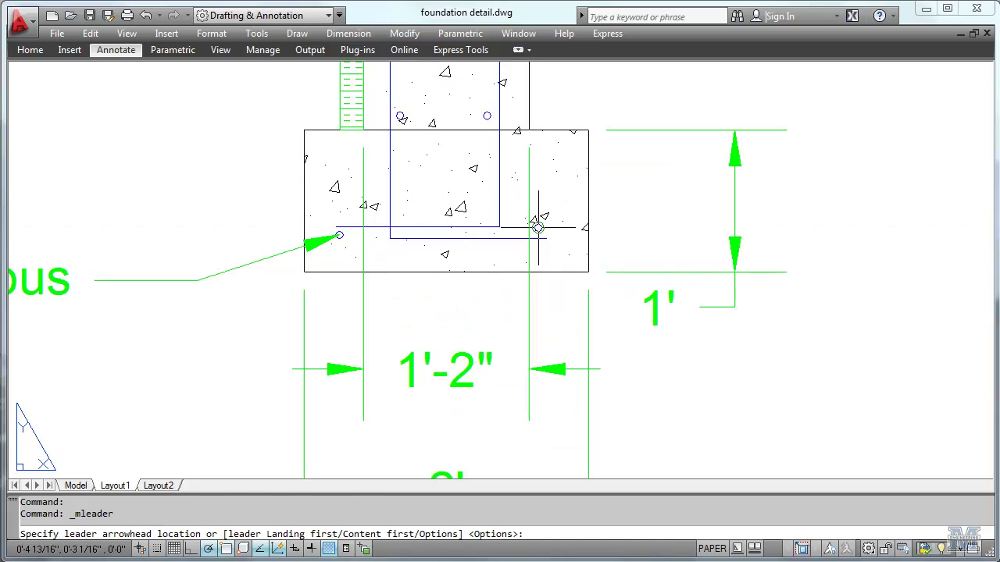
left_click(537, 227)
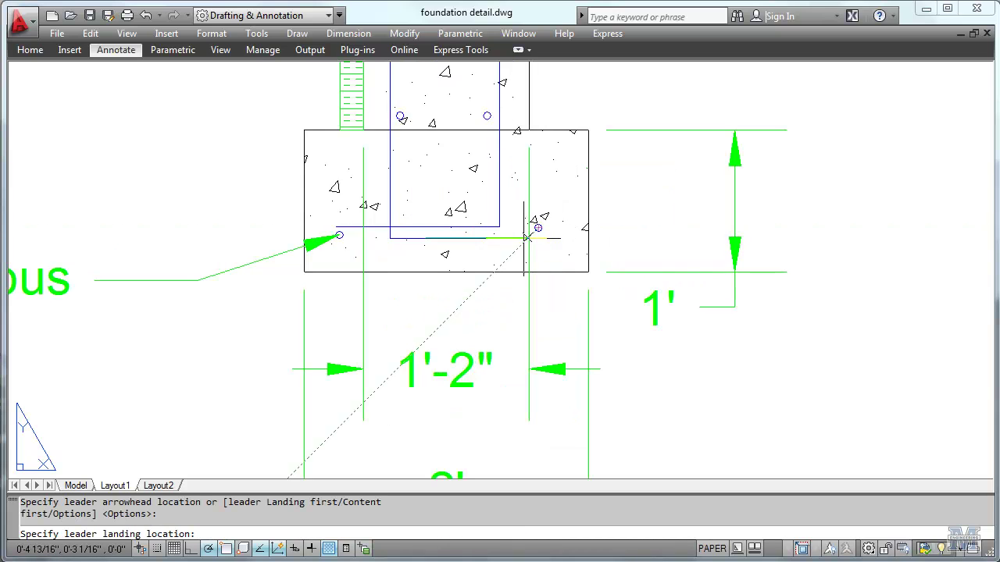
left_click(197, 279)
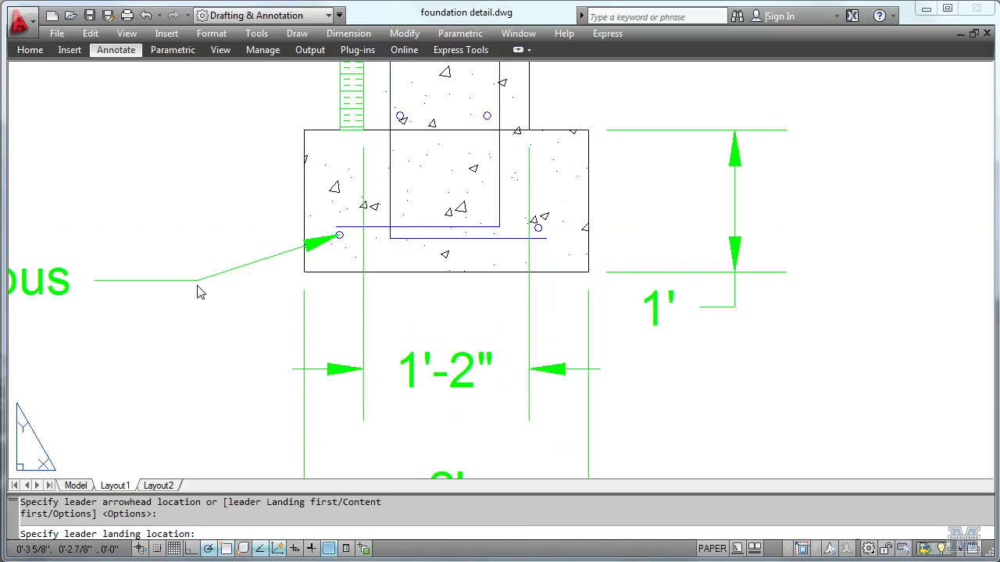
left_click(179, 352)
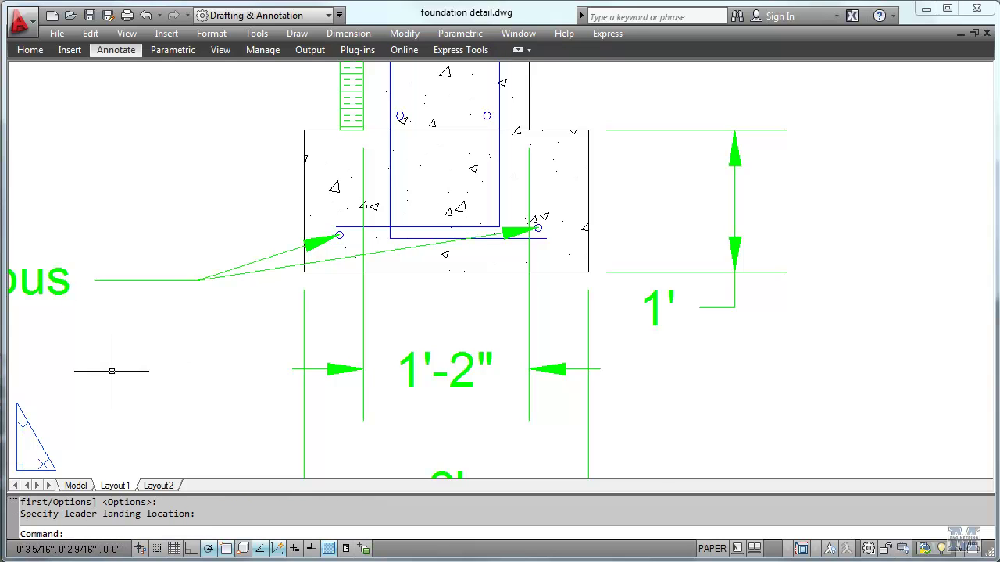
Pan to show the whole wall section and save foundation detail.dwg.
scroll(112, 371, "down", 2)
middle_click_drag(85, 341, 369, 336)
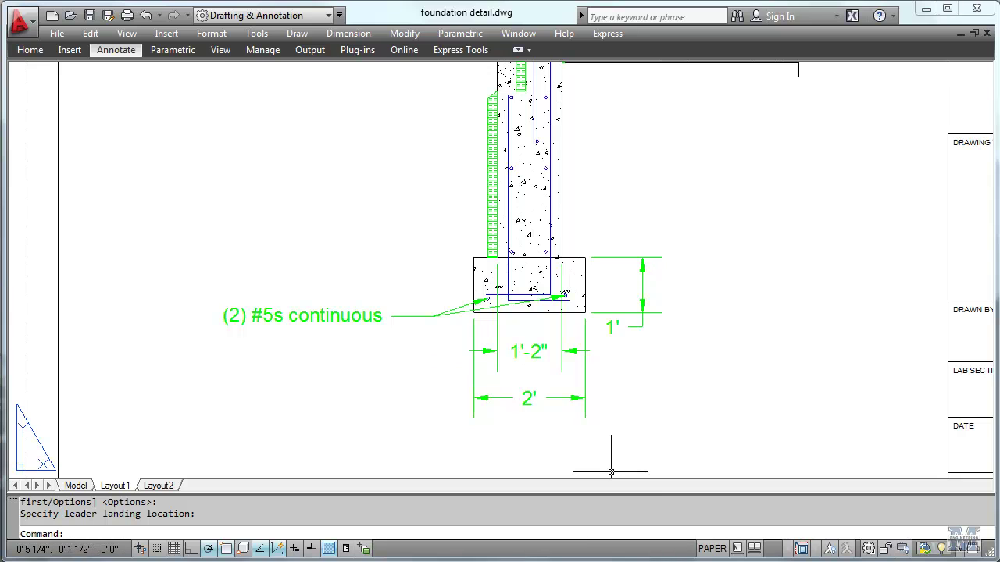
key("ctrl+s")
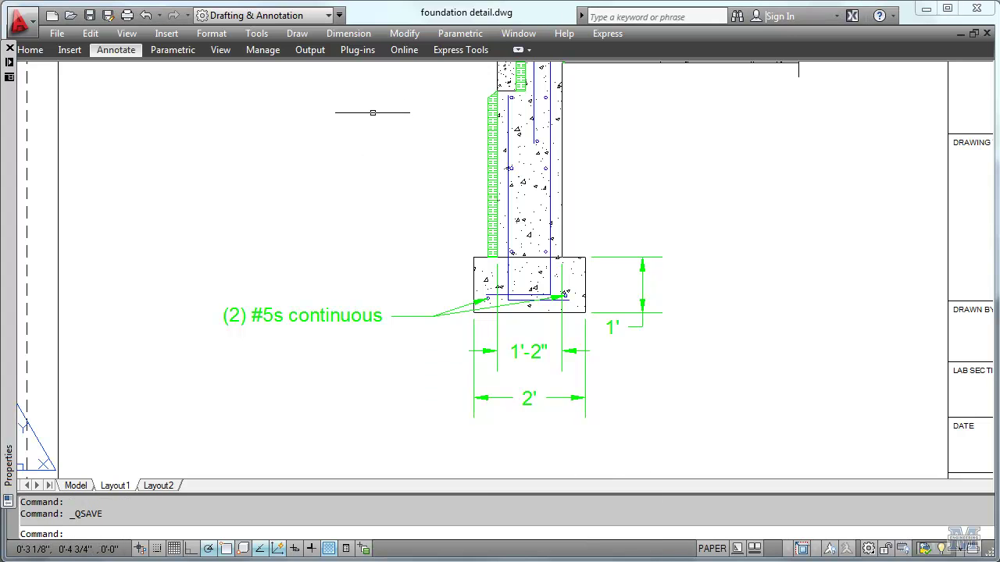
Start a multileader at the wall's vertical rebar with its landing left of the wall.
left_click(348, 33)
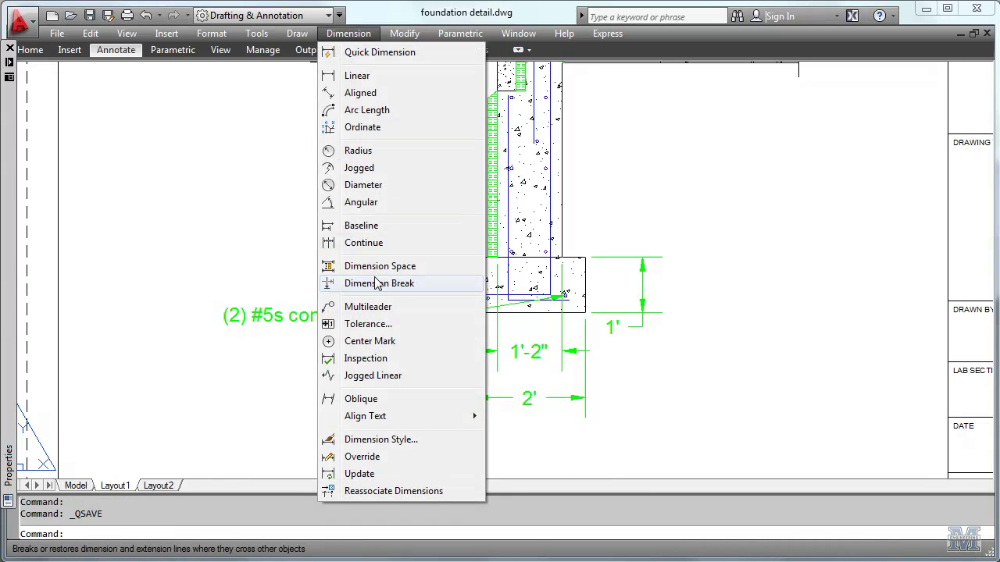
left_click(383, 307)
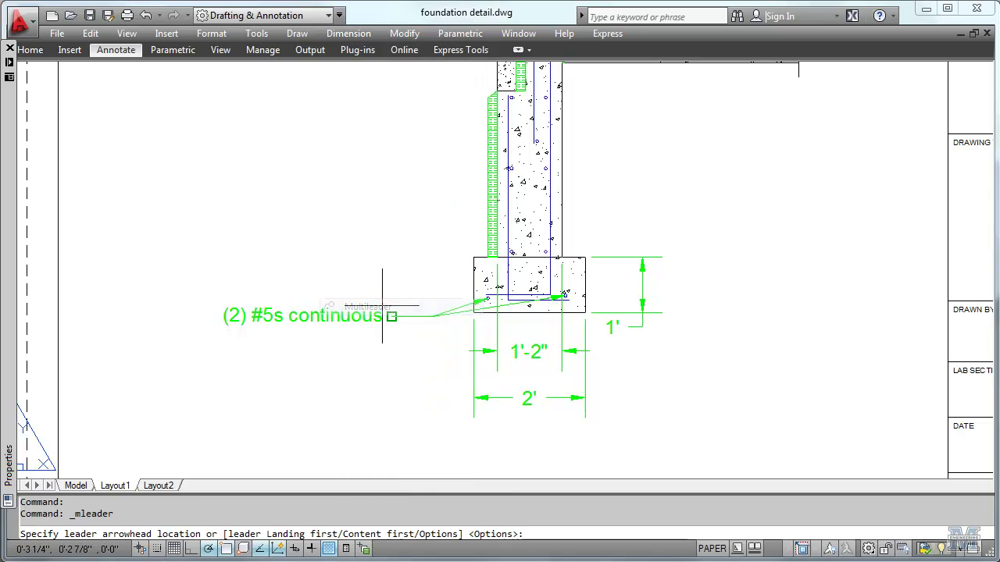
left_click(505, 200)
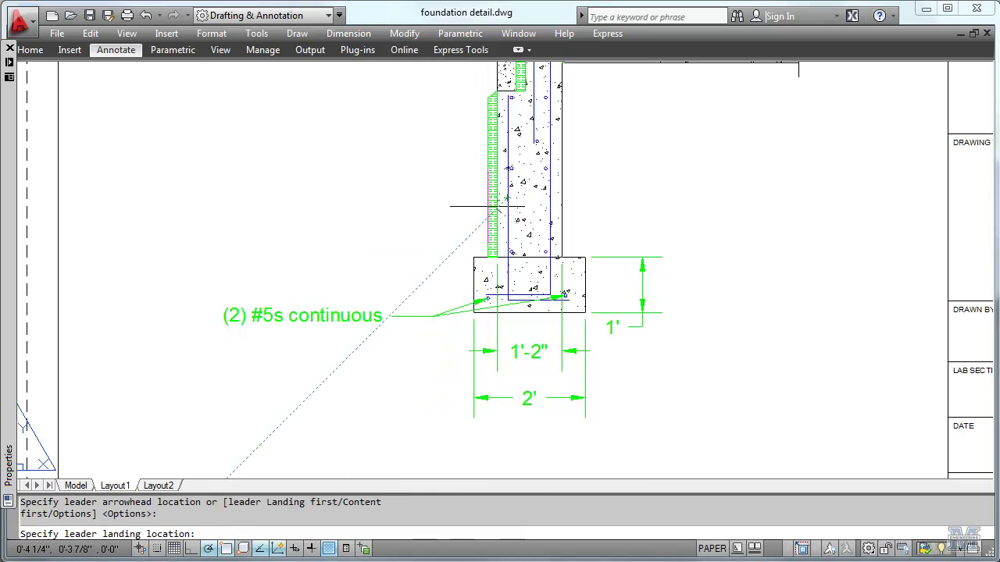
left_click(434, 219)
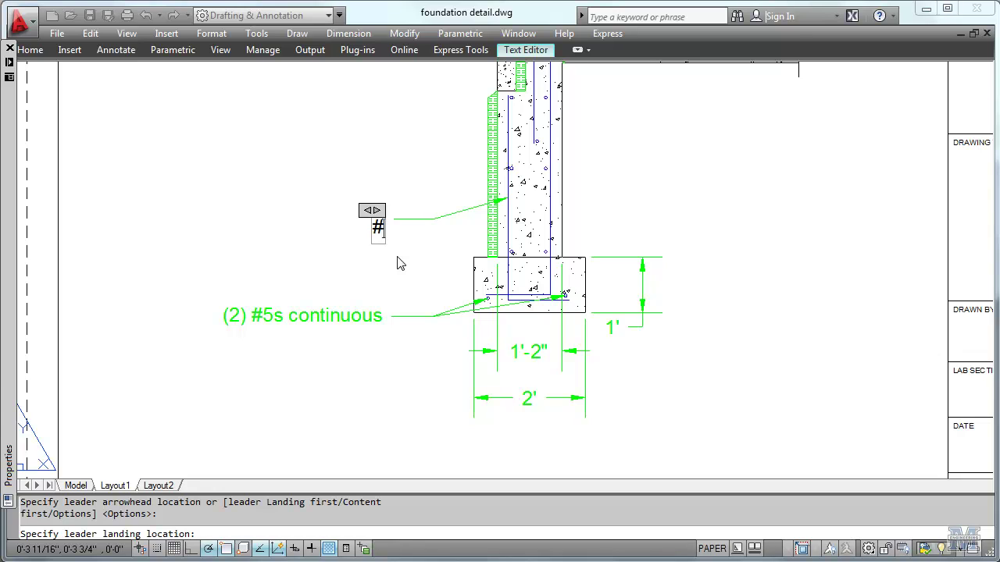
Enter the note text '#5s @ 18" O.C.' with 'EACH FACE' on a second line.
type("#5s @")
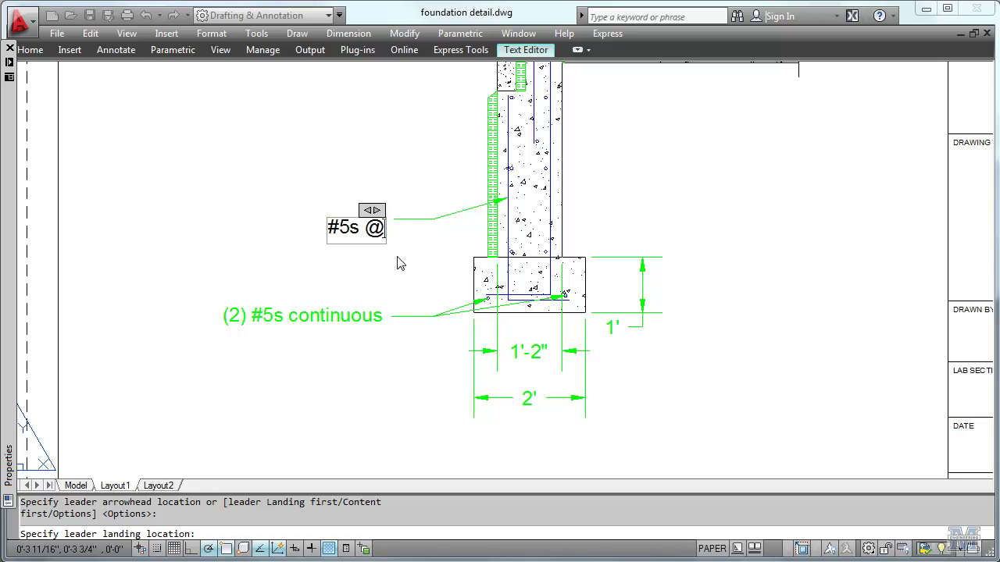
type(" 1")
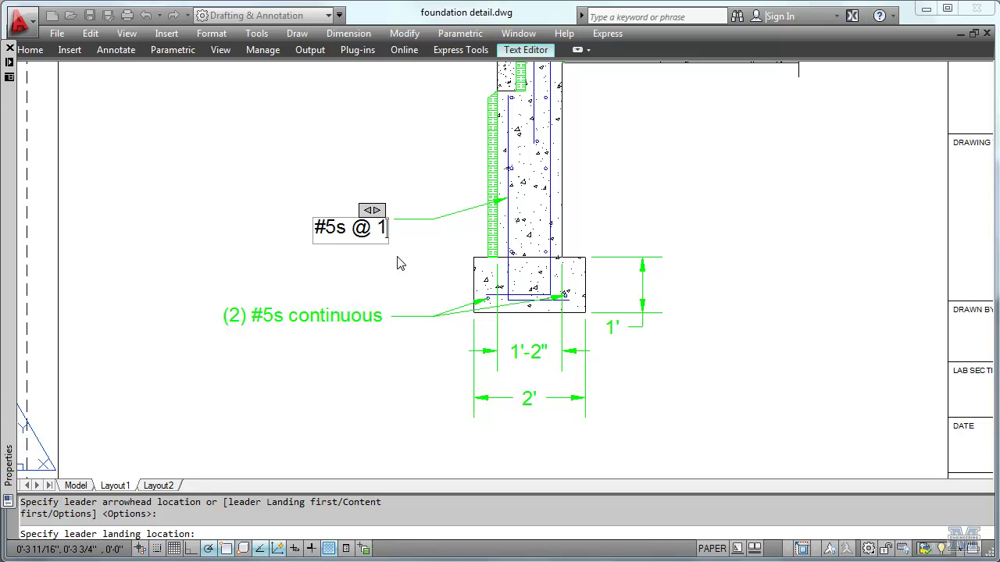
type("8\"")
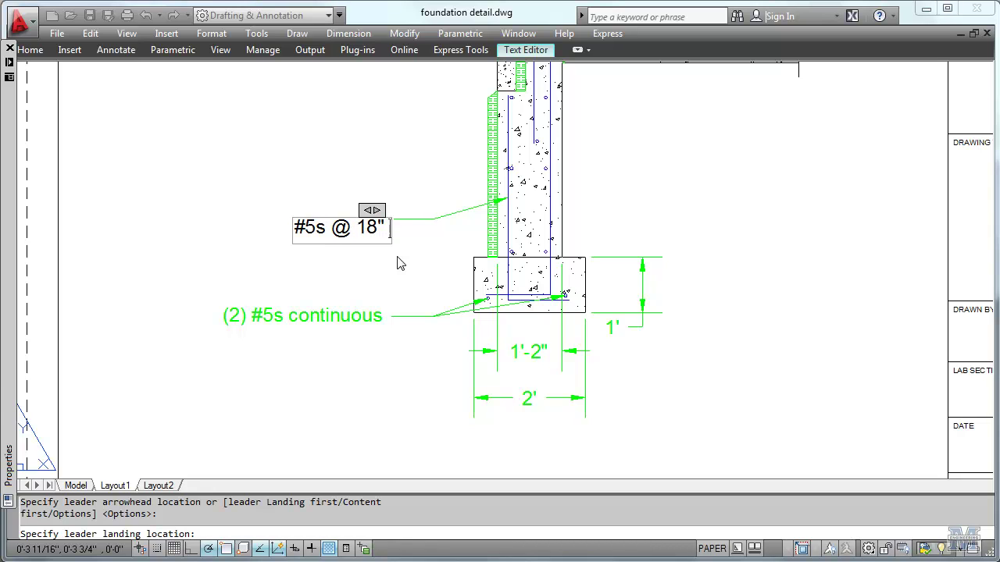
type(" O.C")
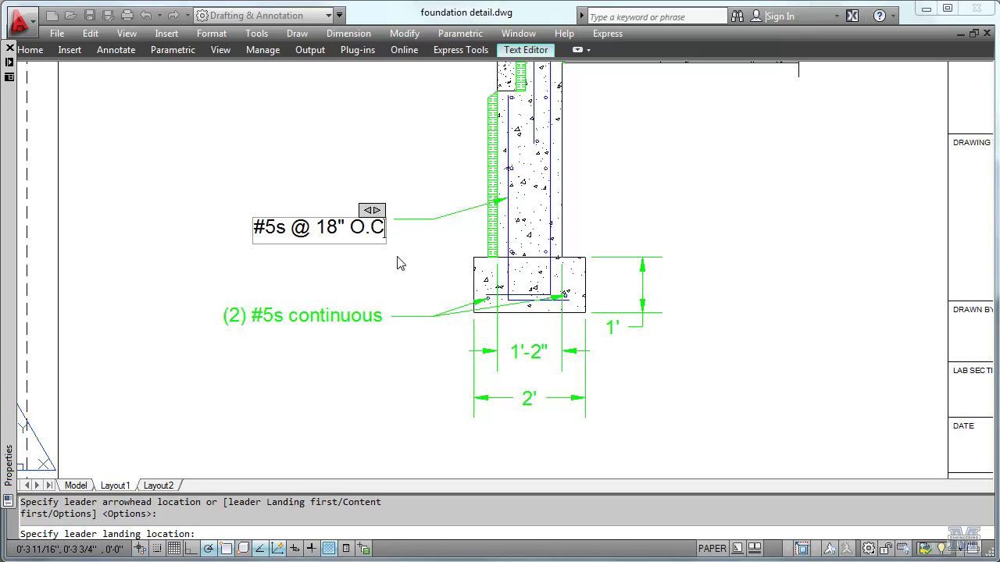
type(".")
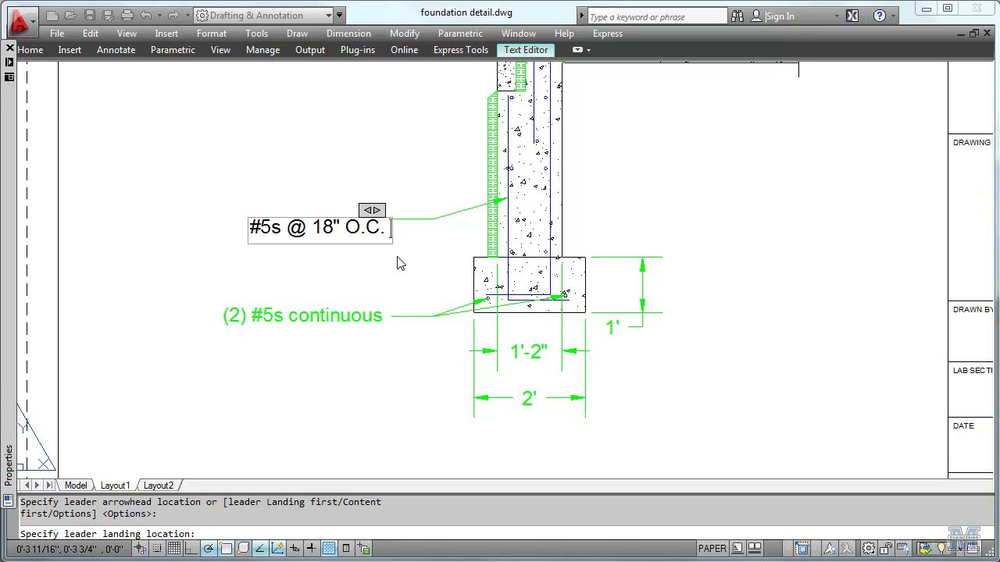
key("Return")
type("Ea")
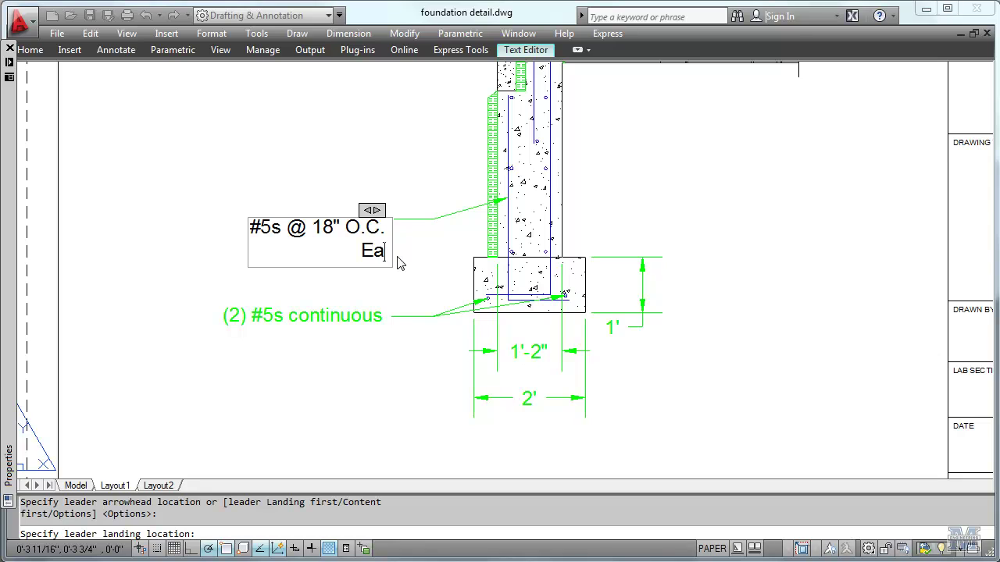
key("BackSpace")
type("ACH FACE")
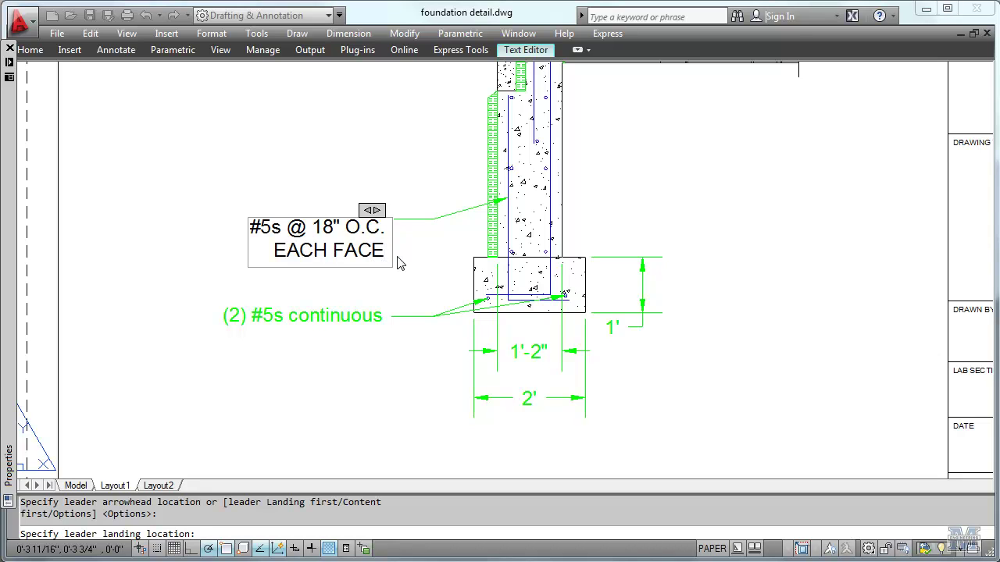
key("Return")
key("Return")
key("Return")
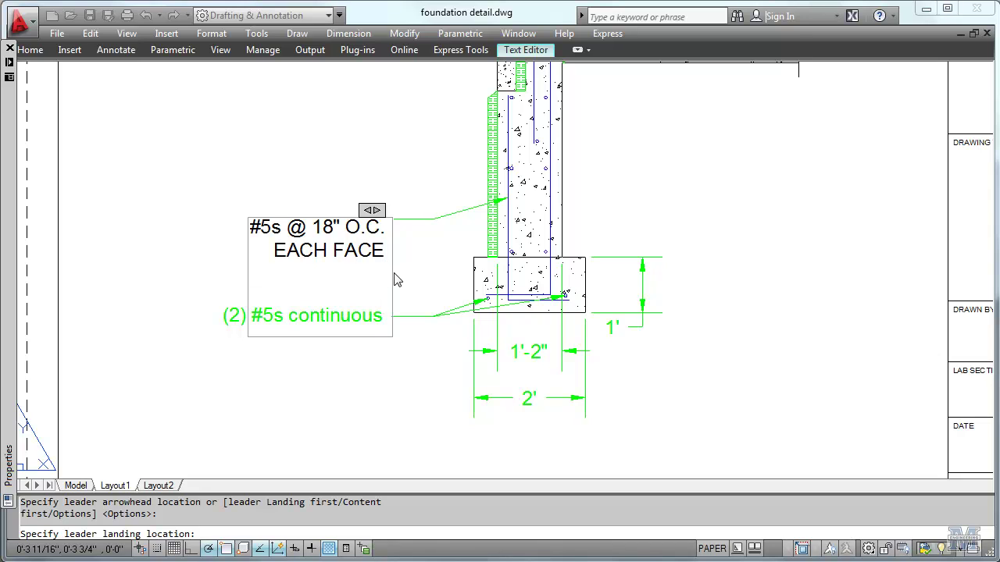
key("BackSpace")
key("BackSpace")
key("BackSpace")
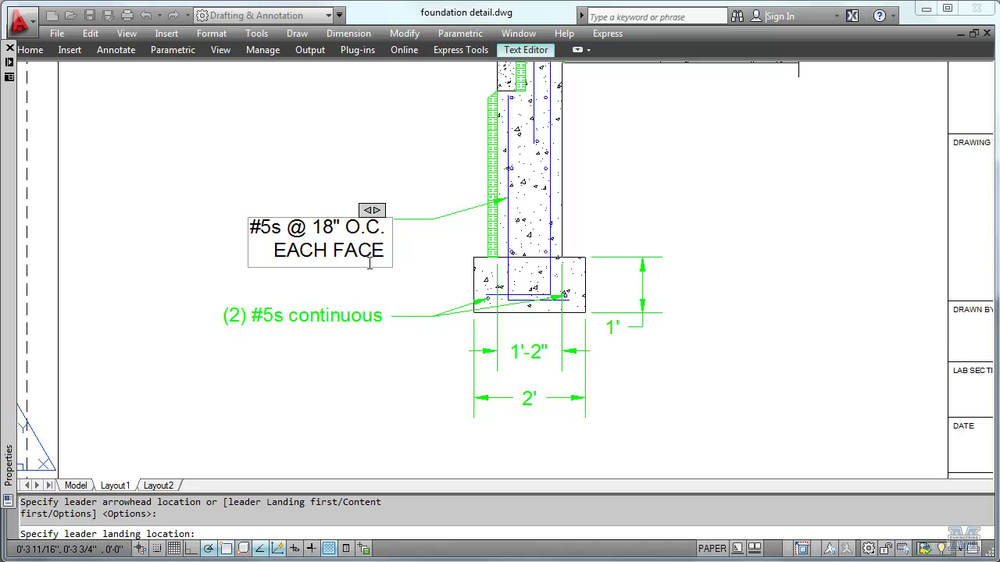
left_click(318, 166)
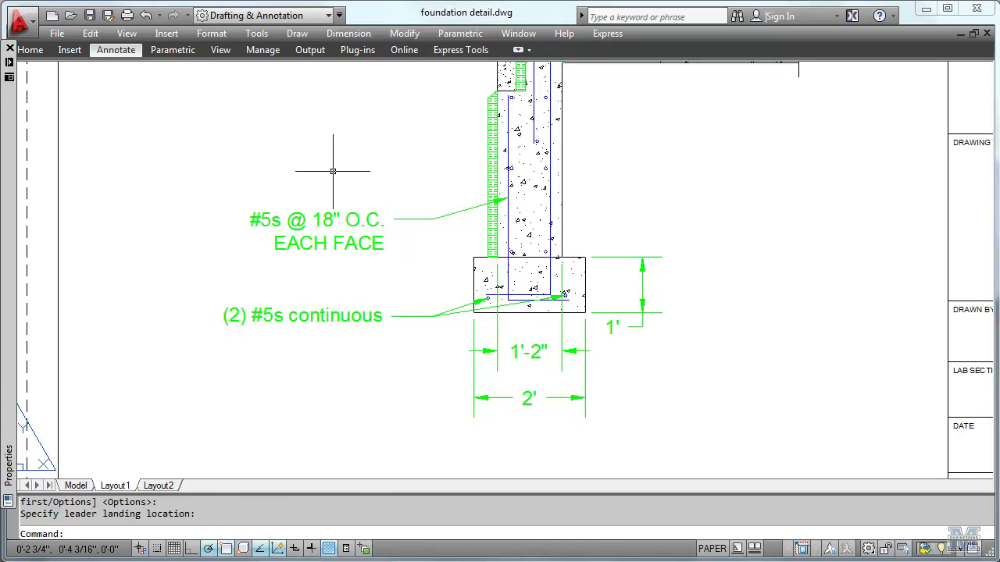
left_click(305, 220)
left_click(405, 33)
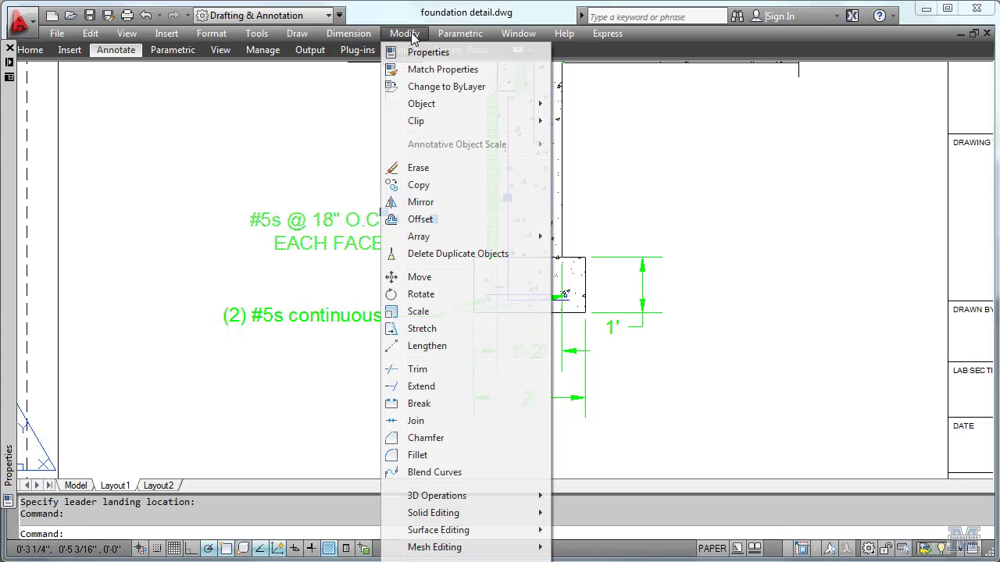
left_click(421, 51)
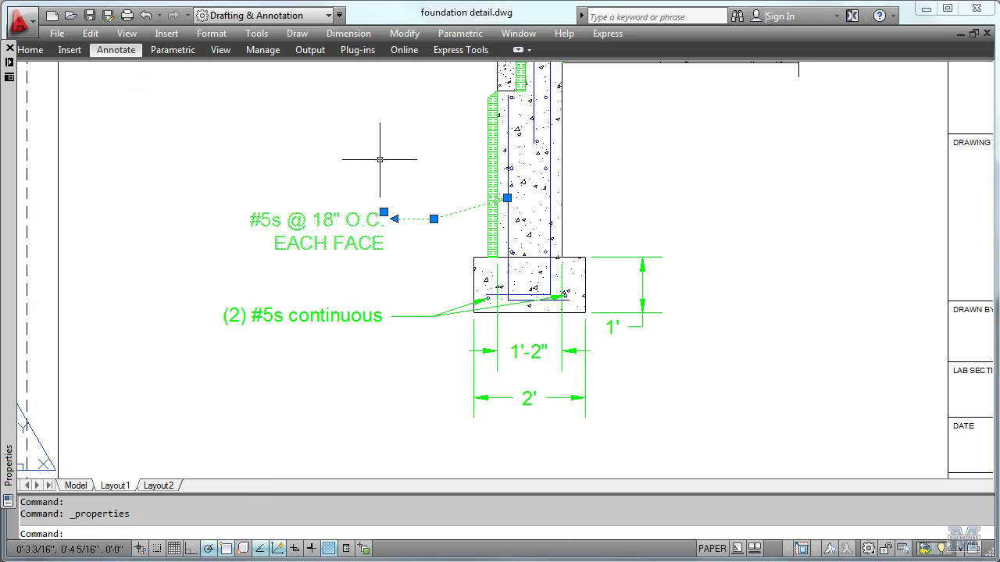
key("Escape")
key("Escape")
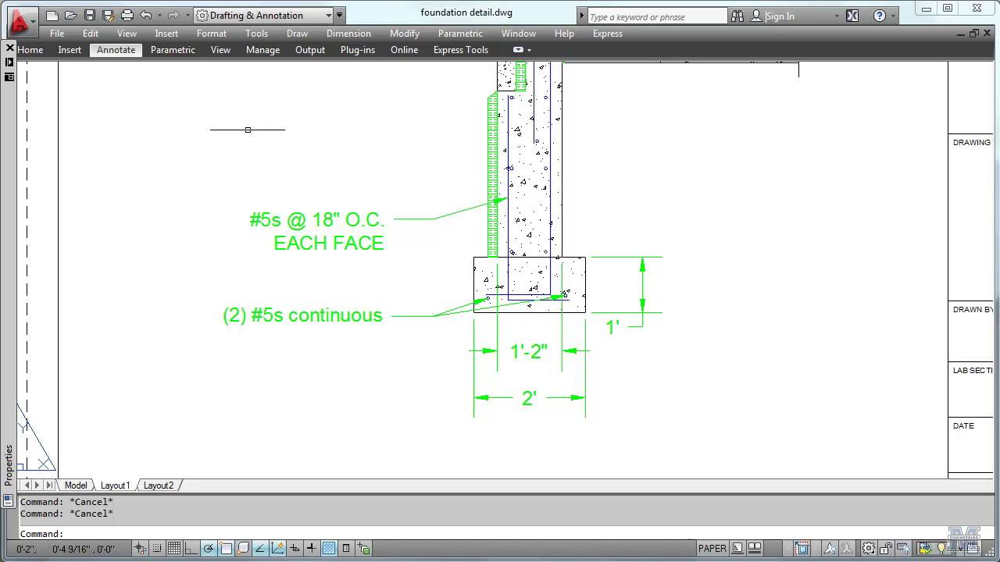
Add a leader from the '#5s @ 18" O.C. EACH FACE' note to the inner bar's midpoint.
left_click(115, 50)
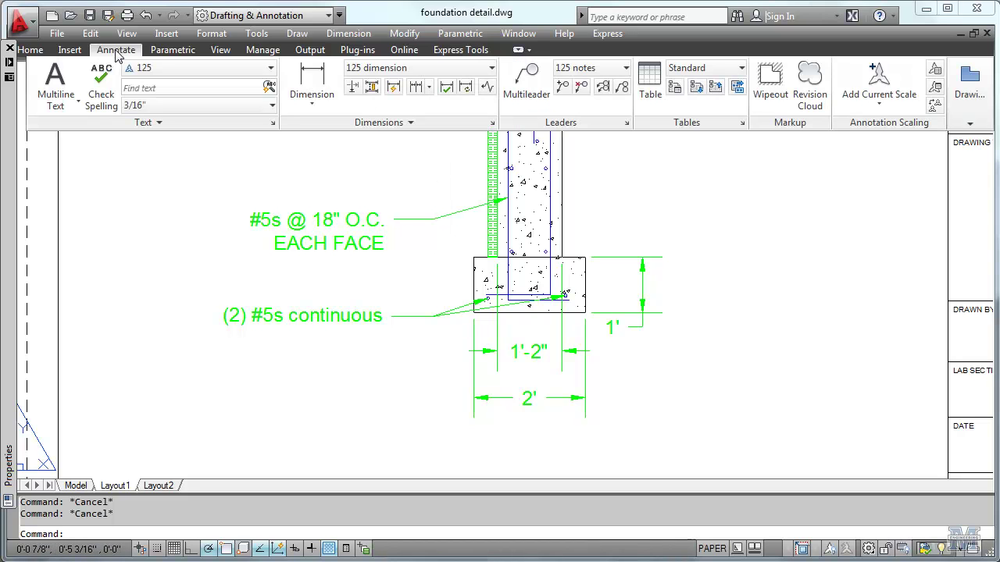
left_click(563, 89)
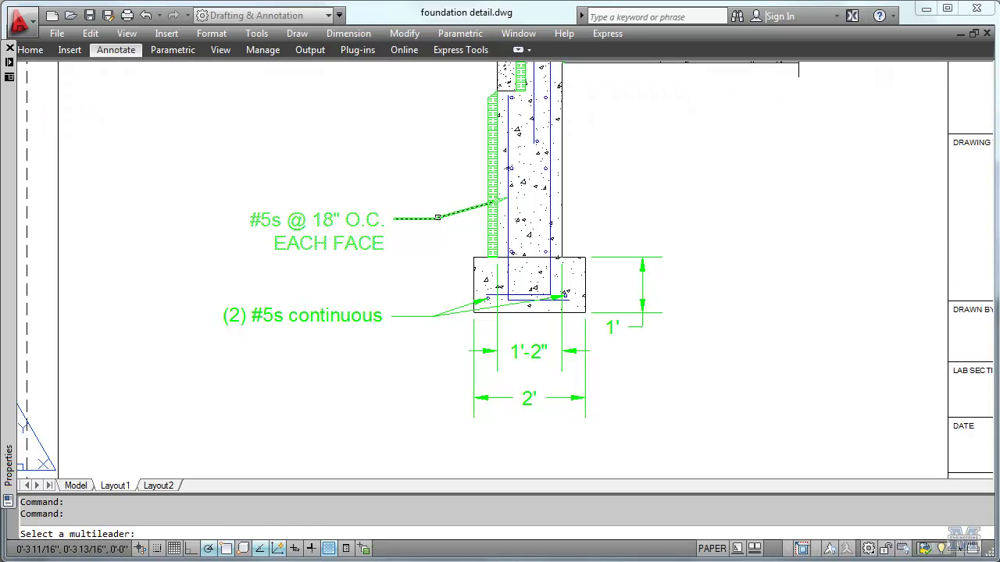
left_click(437, 218)
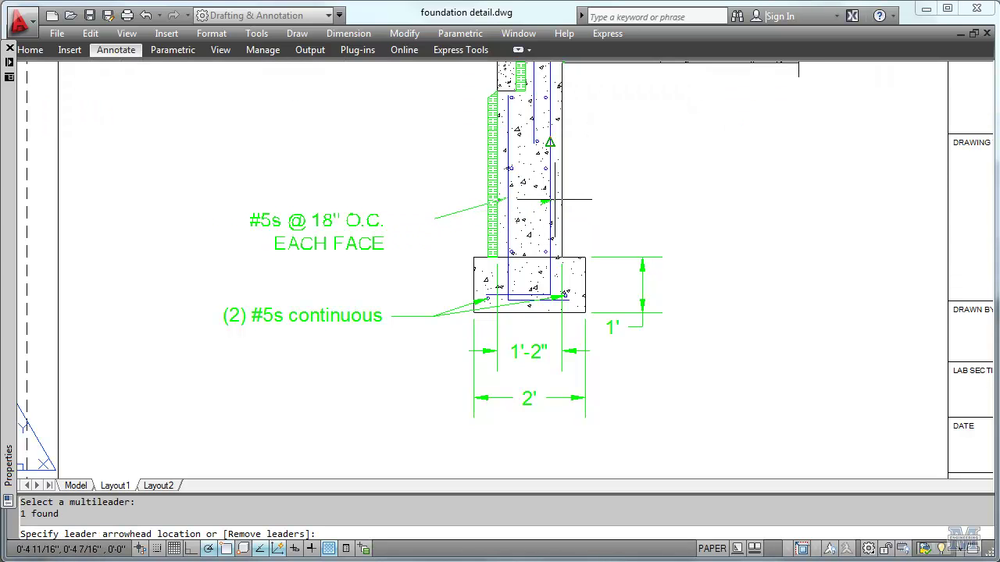
left_click(546, 200)
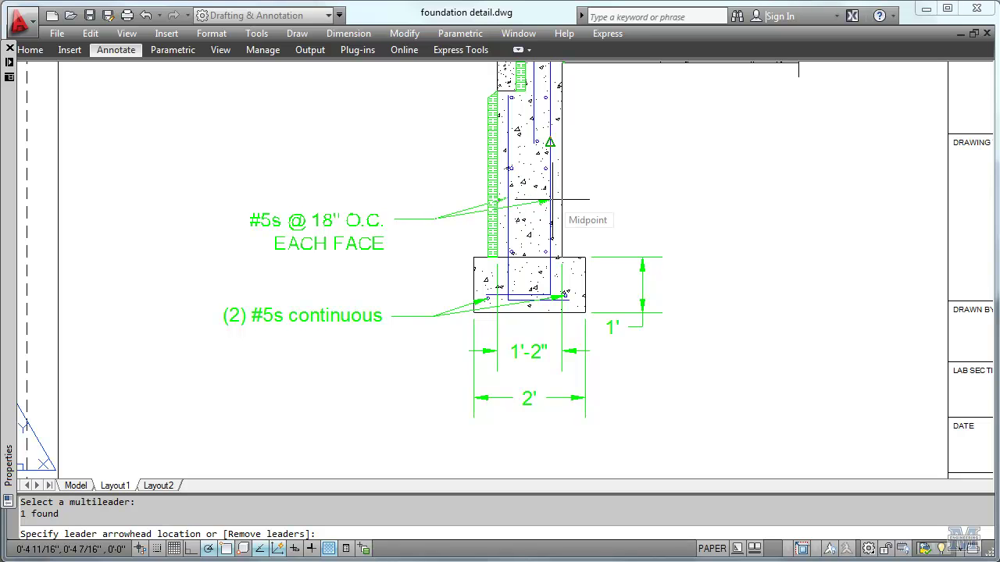
left_click(550, 195)
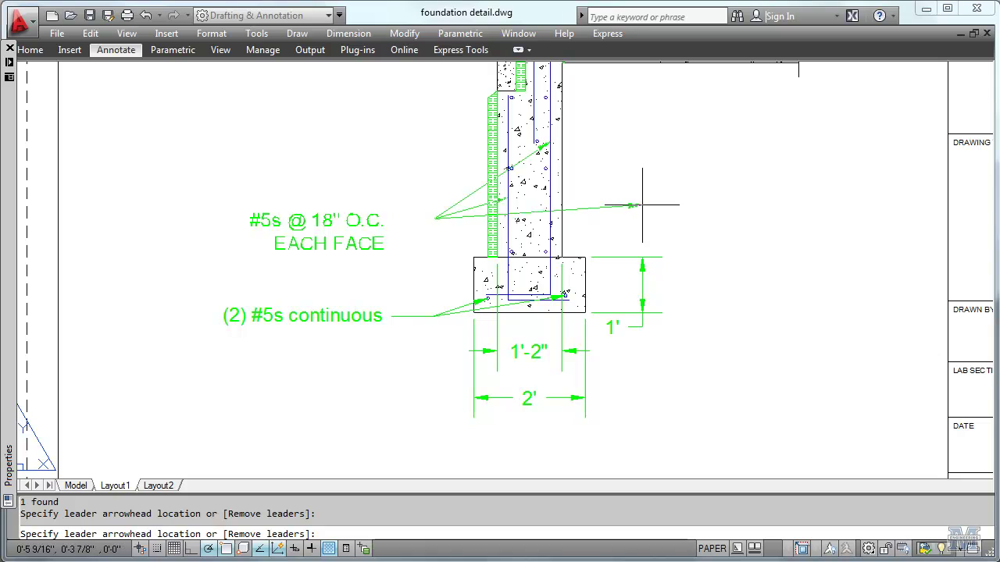
key("Return")
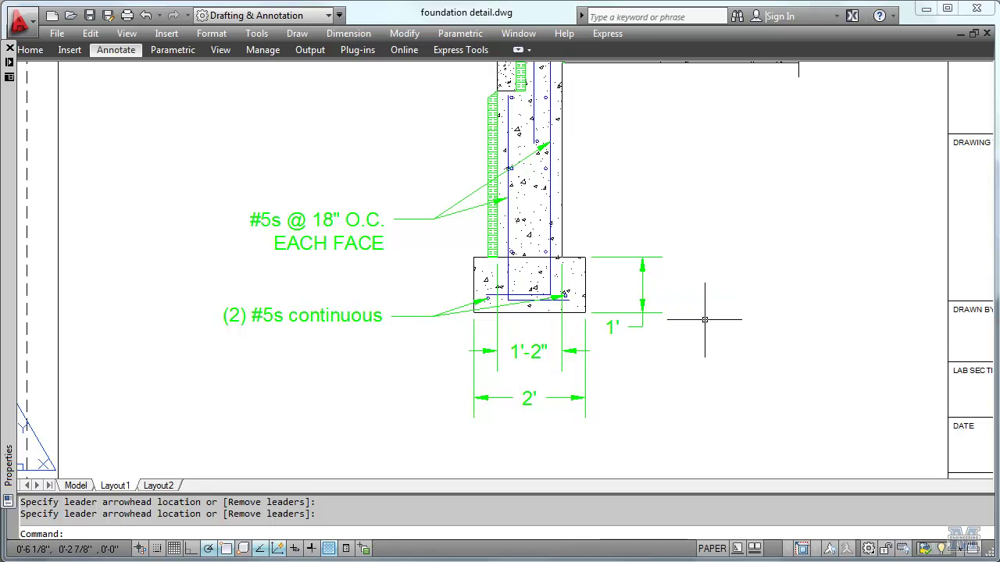
mouse_move(641, 376)
middle_mouse_down()
mouse_move(629, 313)
mouse_move(601, 263)
mouse_move(603, 222)
middle_mouse_up()
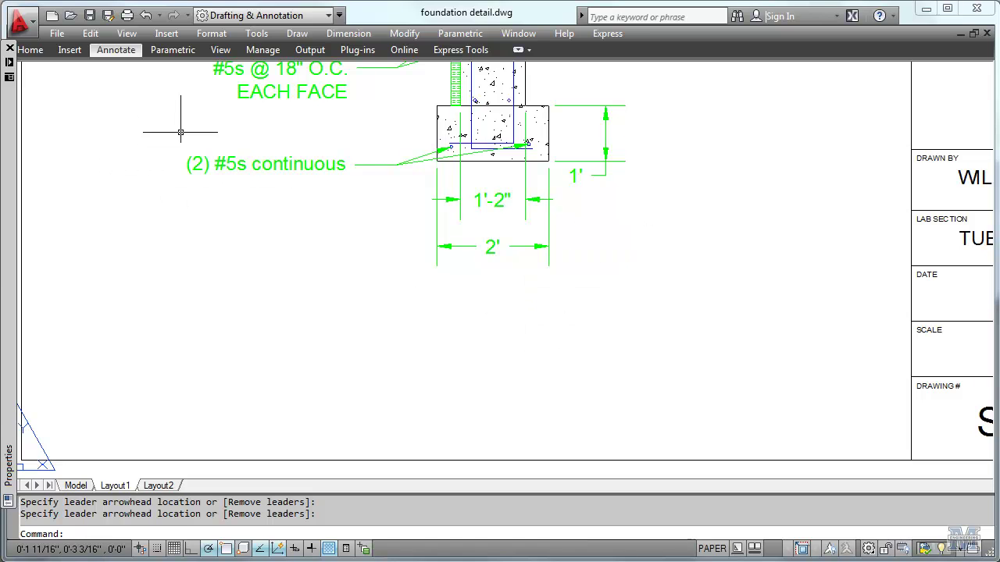
Draw a 1/4" radius circle by centre and radius below the footing detail.
left_click(301, 32)
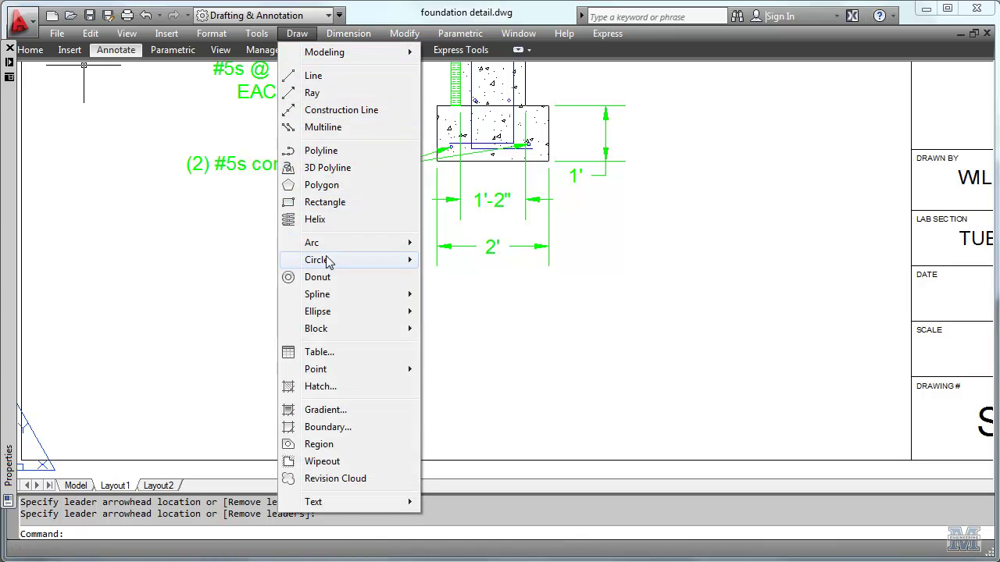
mouse_move(332, 260)
left_click(241, 259)
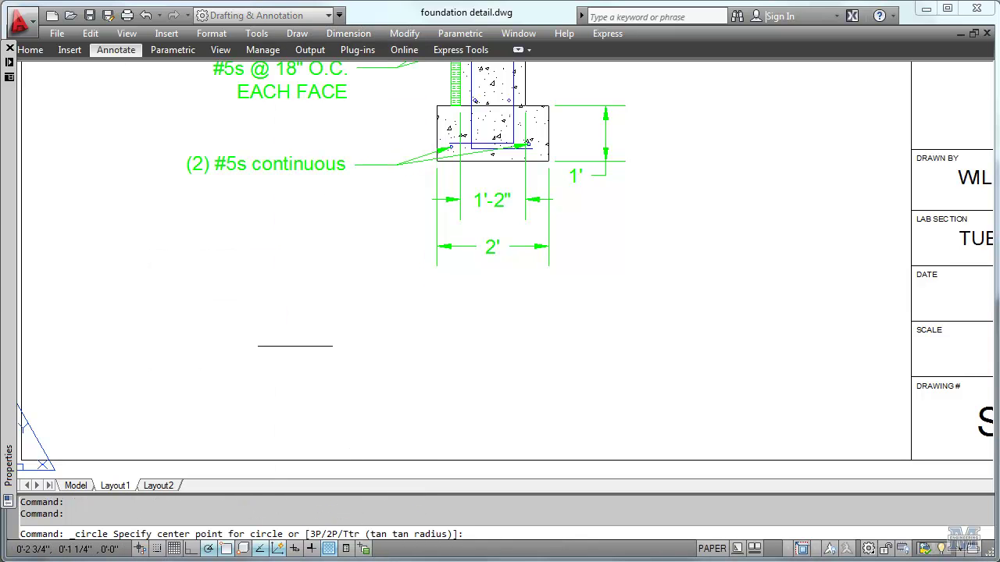
left_click(281, 346)
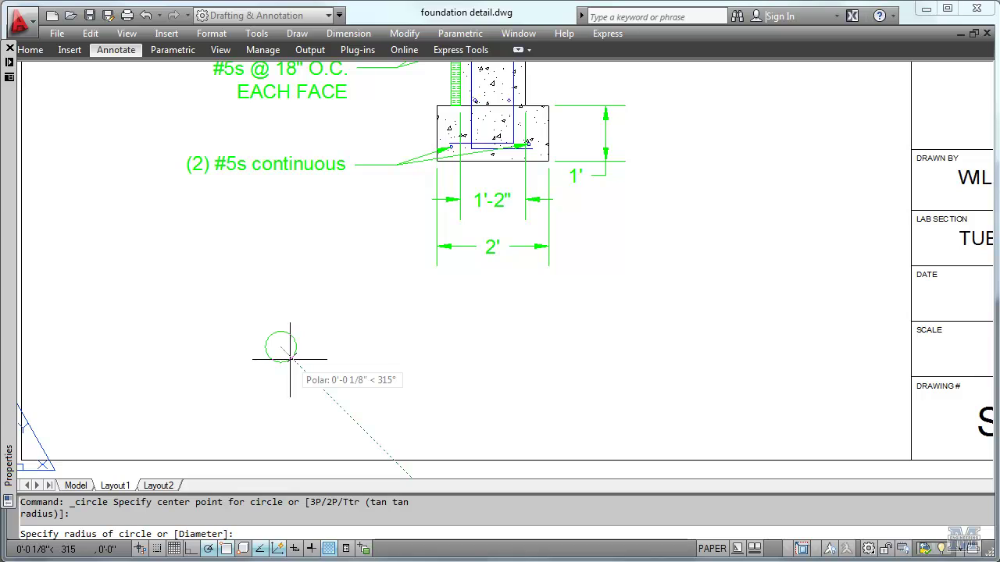
type("1/4\"")
key("Return")
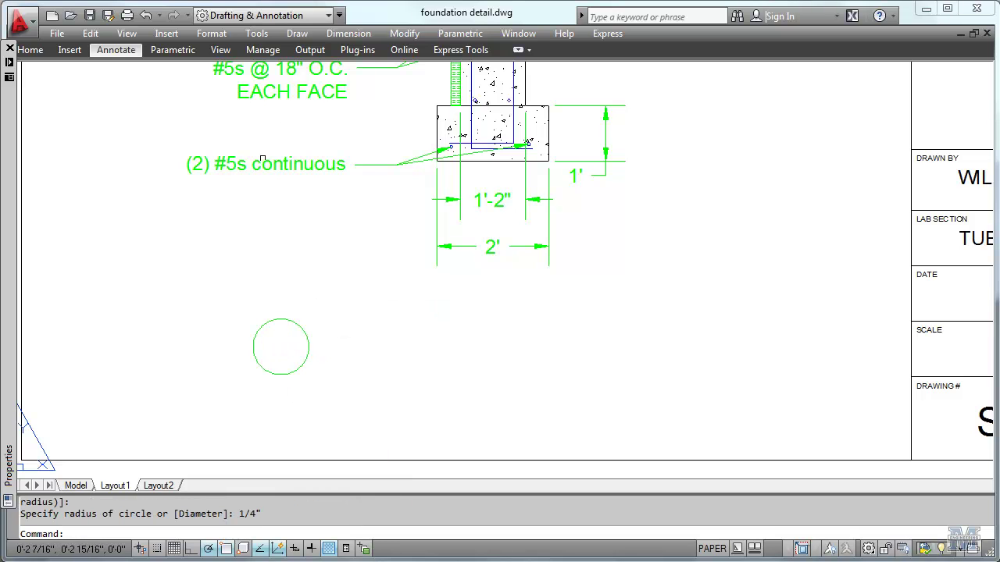
Draw a 3-1/2" horizontal line from the circle's right quadrant.
left_click(294, 35)
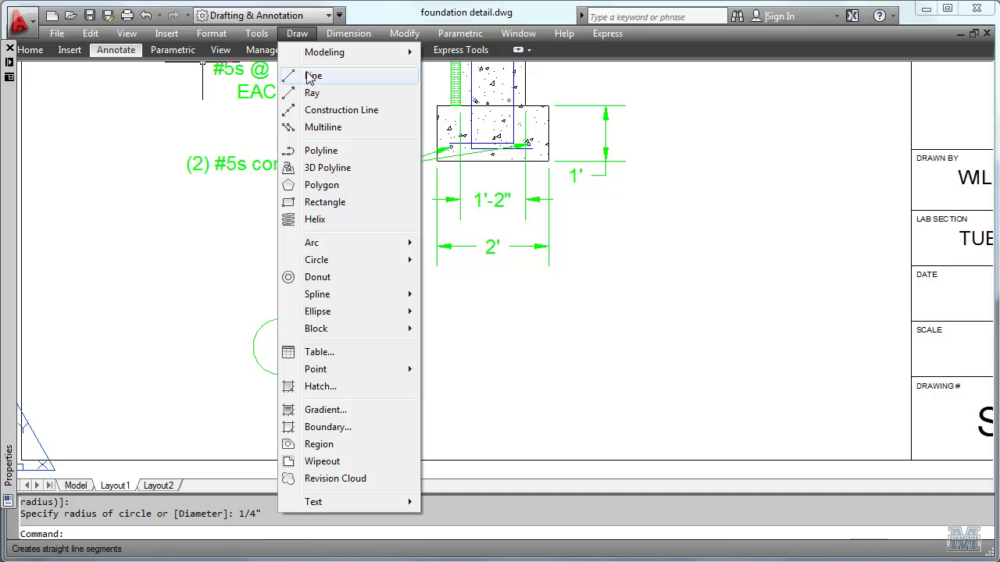
left_click(312, 137)
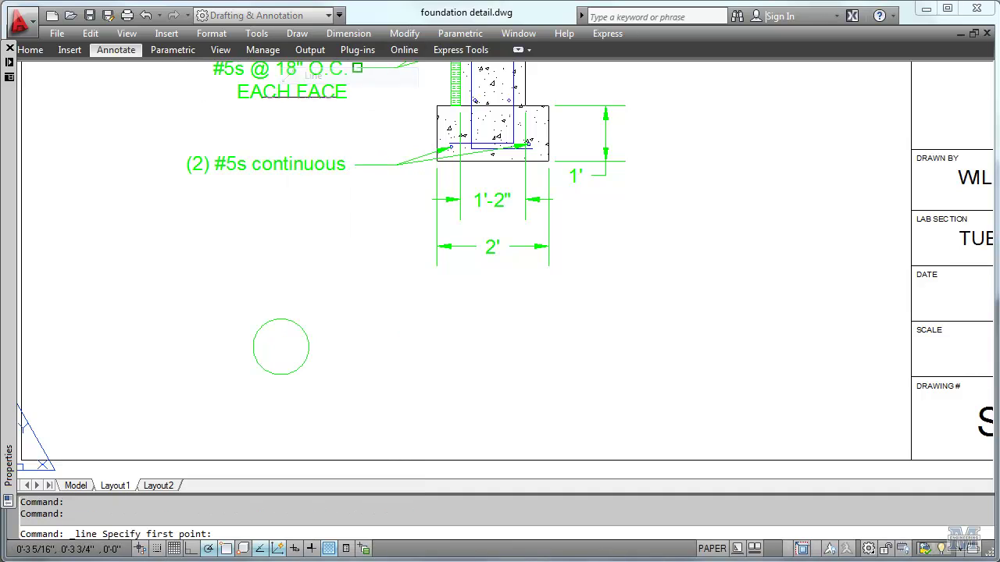
right_click(309, 348, "shift")
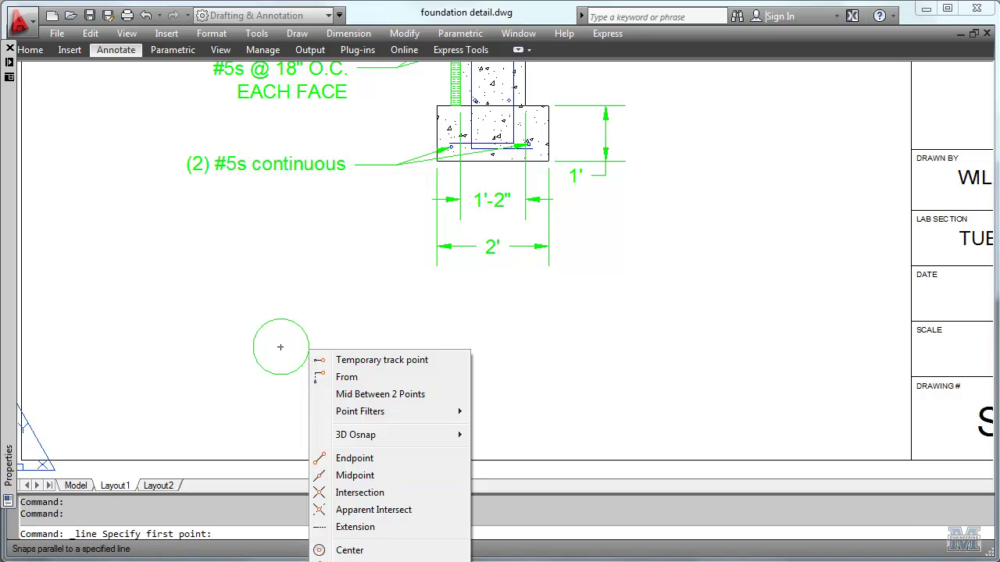
left_click(355, 561)
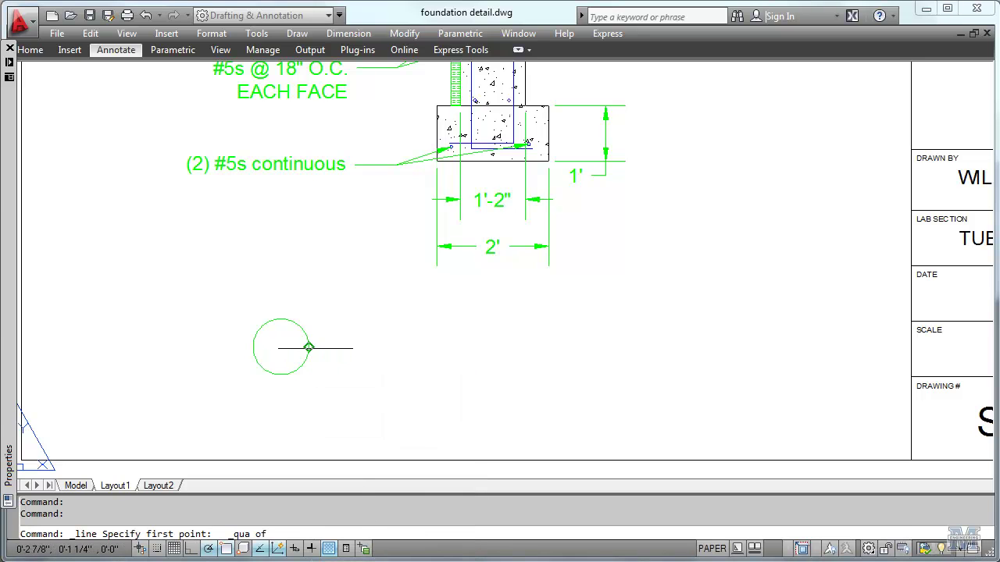
left_click(308, 347)
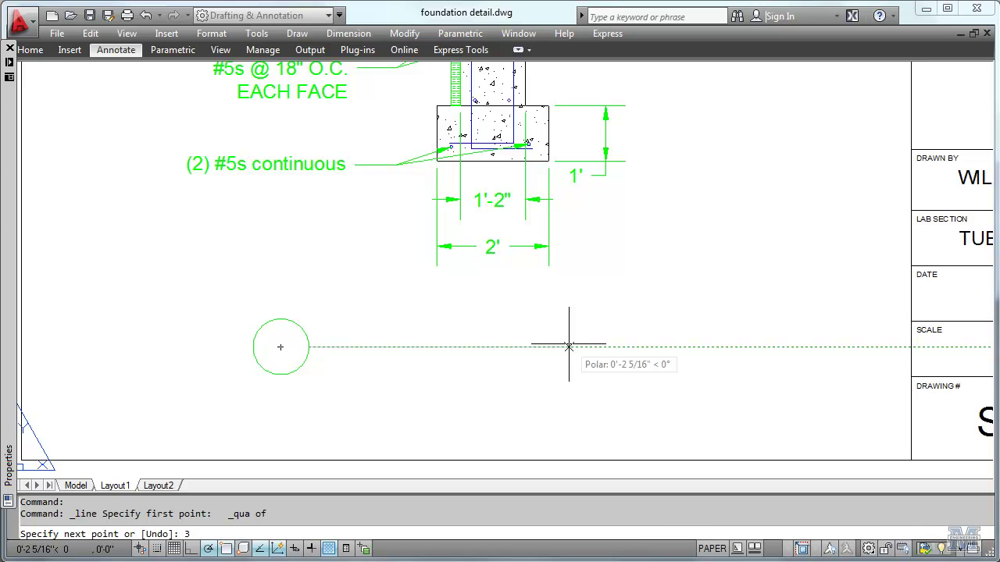
type("3-1/2")
type("\",0")
key("Return")
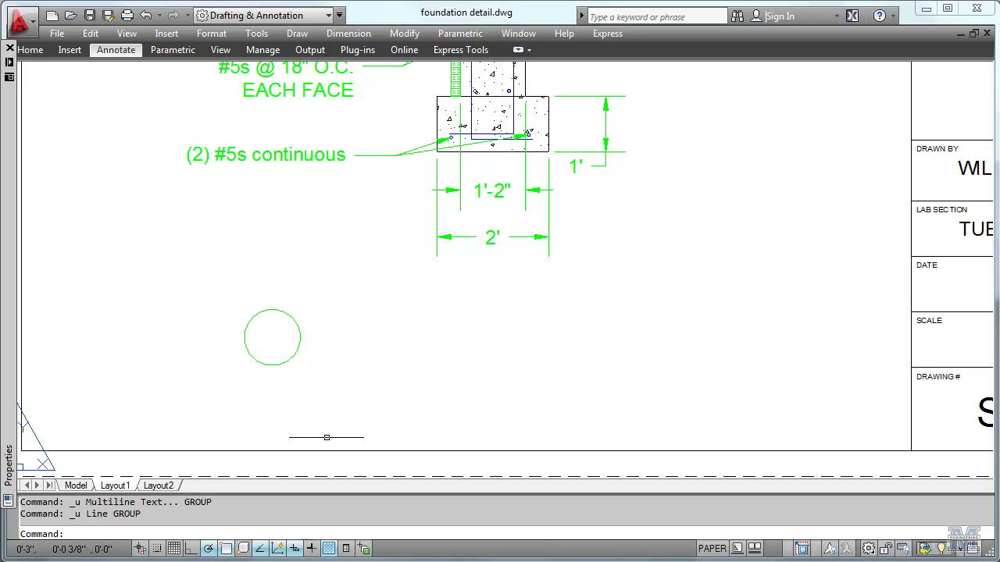
Draw a 3-1/2" line at 0° starting from the circle's right quadrant snap.
left_click(305, 35)
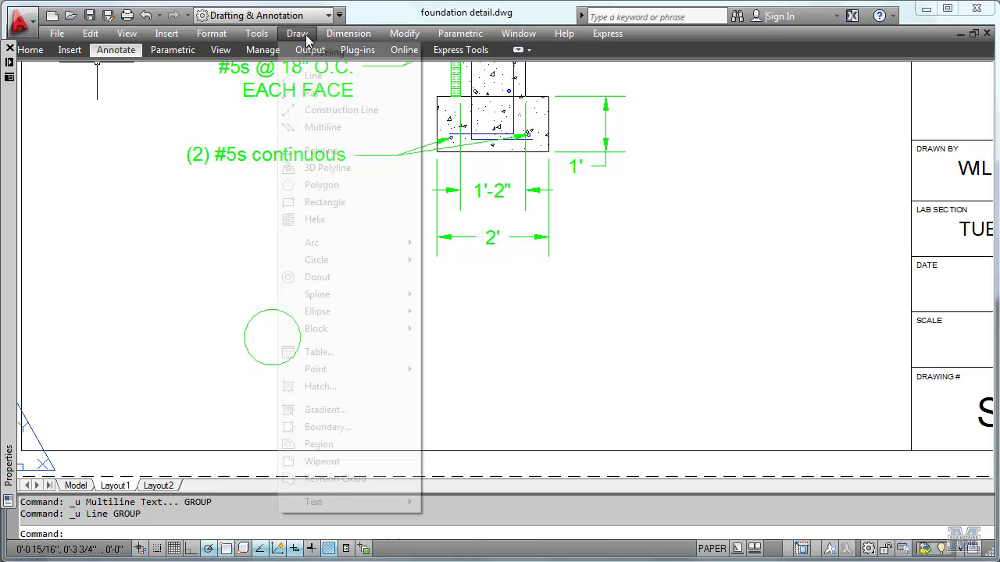
left_click(314, 76)
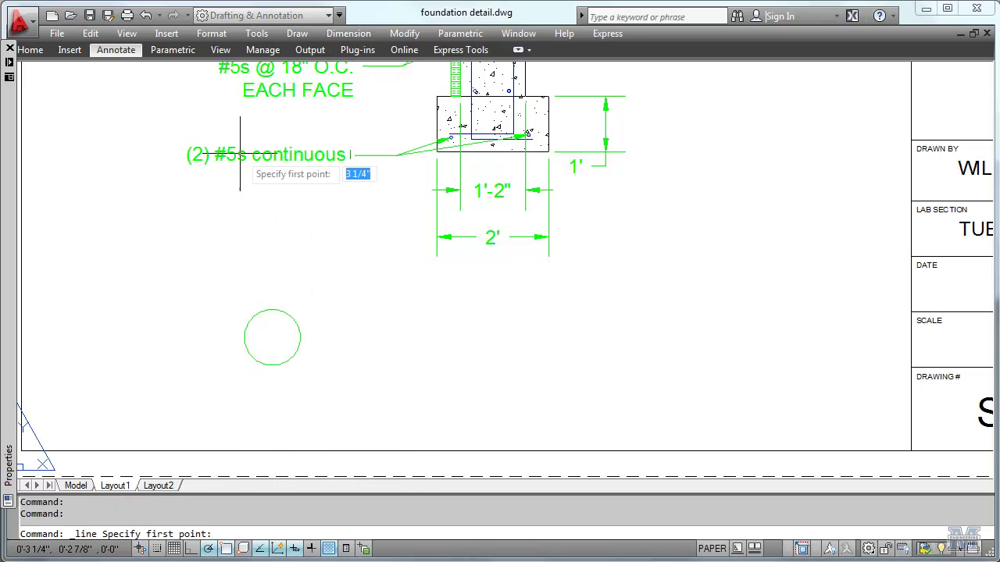
right_click(271, 338, "shift")
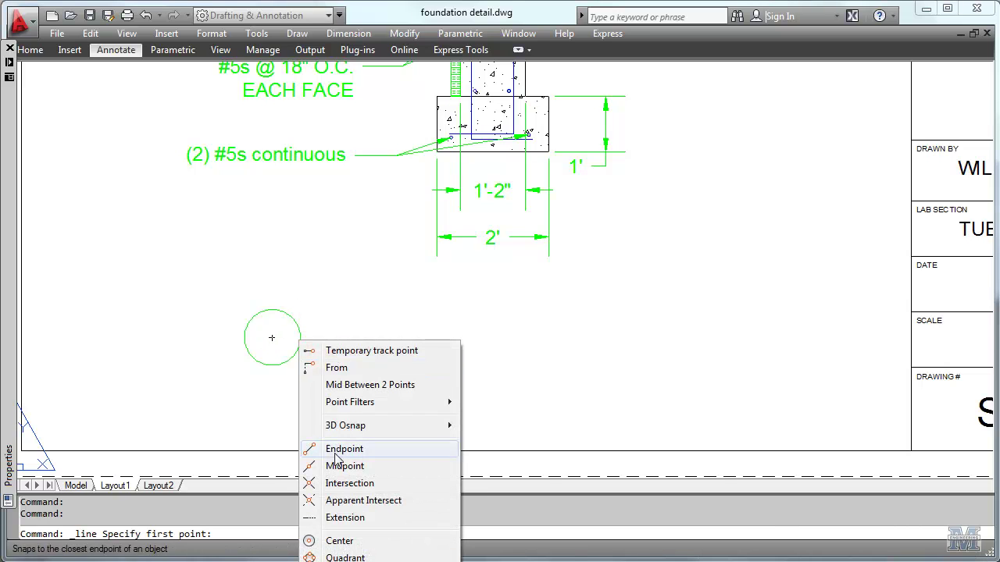
left_click(337, 556)
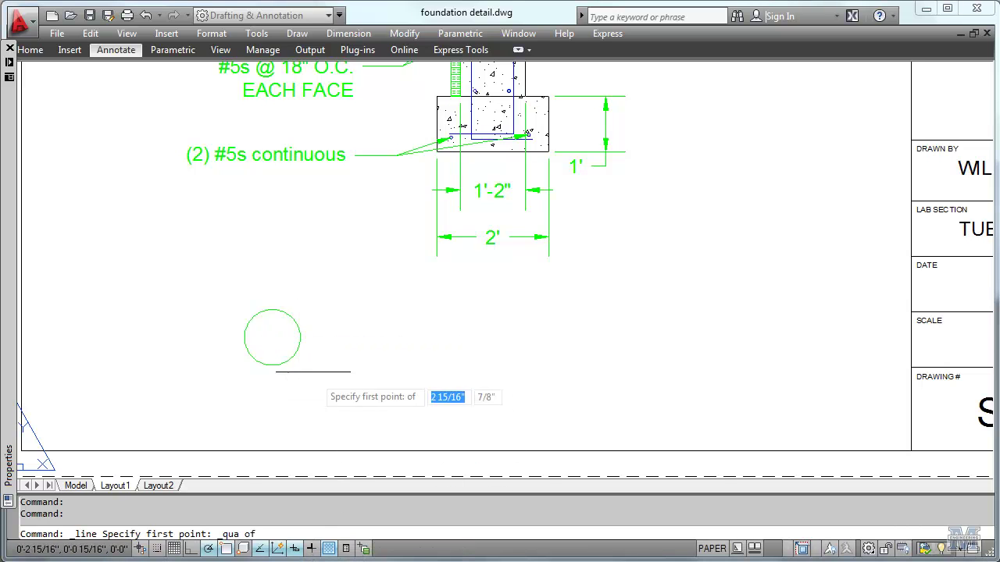
left_click(293, 338)
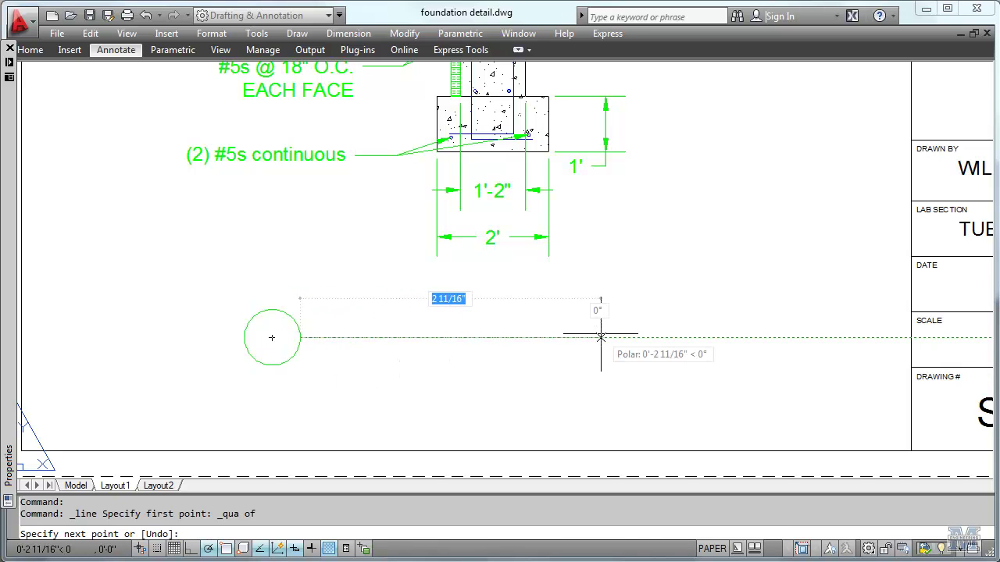
type("3-1/2")
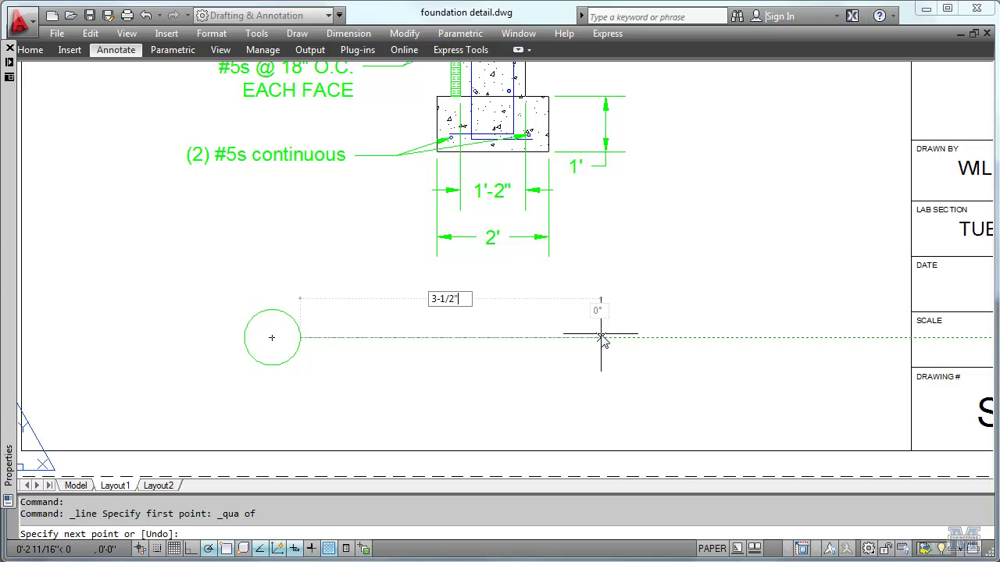
key("Return")
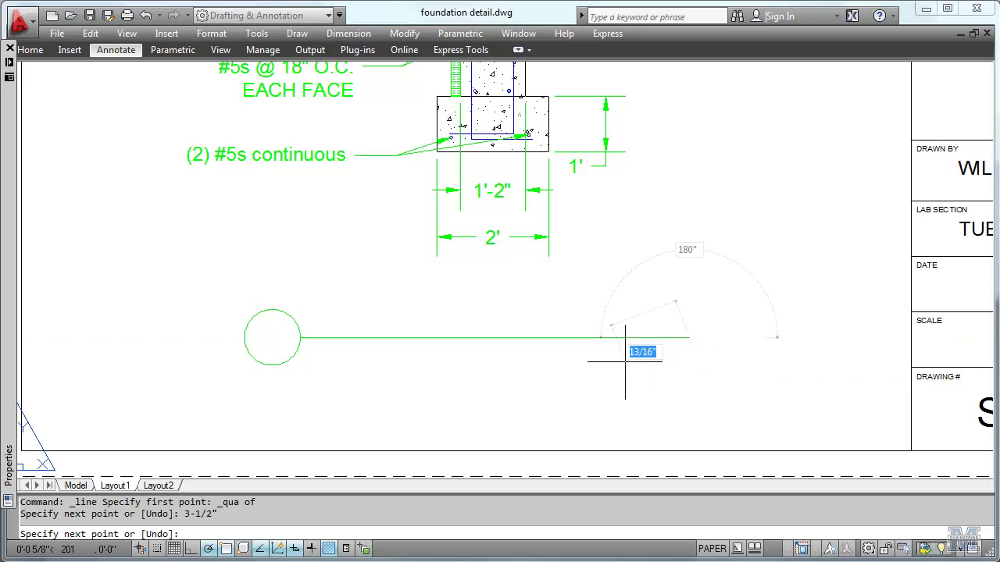
key("Return")
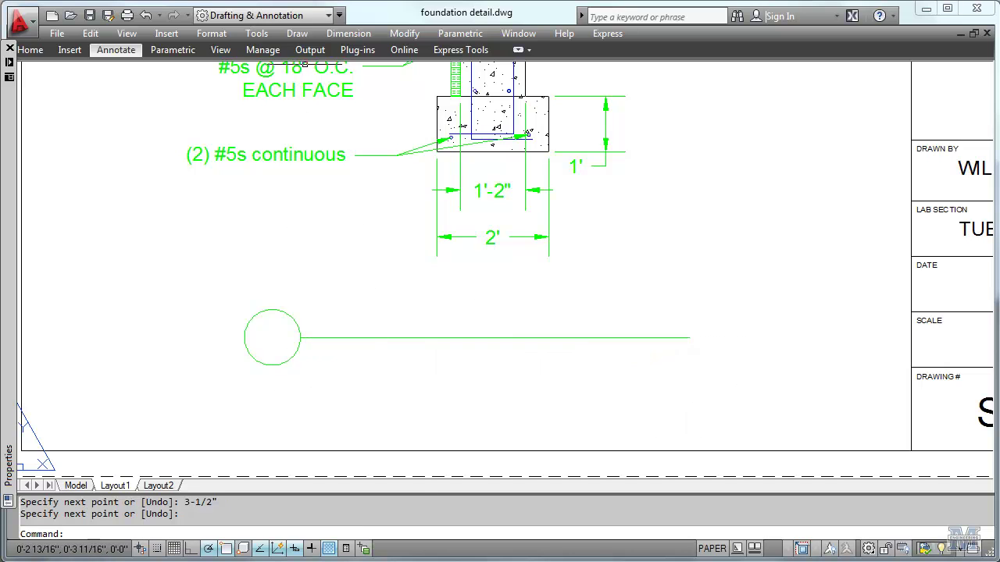
Place middle-centre single-line text '4' at the circle's centre with 0 rotation.
left_click(297, 33)
mouse_move(343, 500)
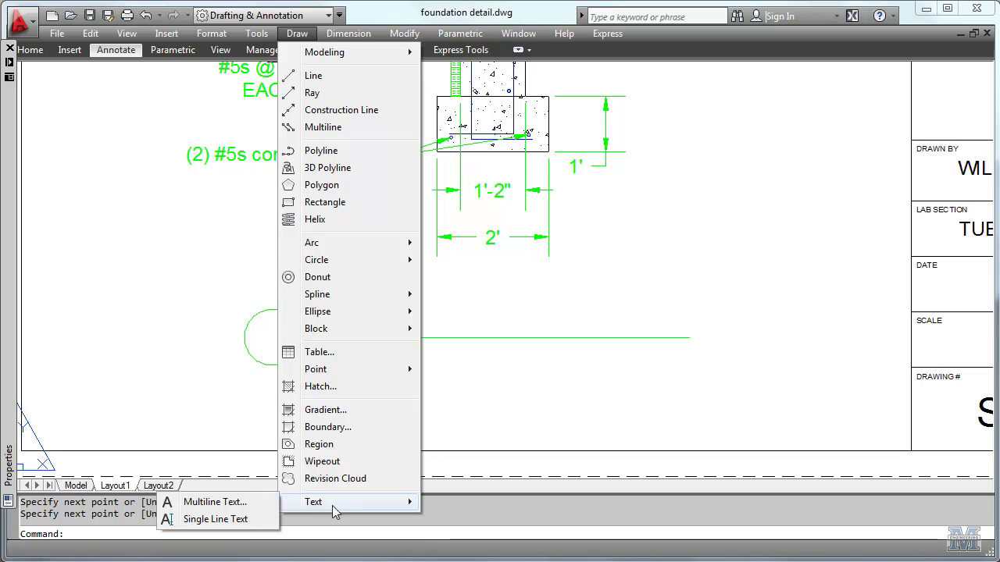
left_click(196, 516)
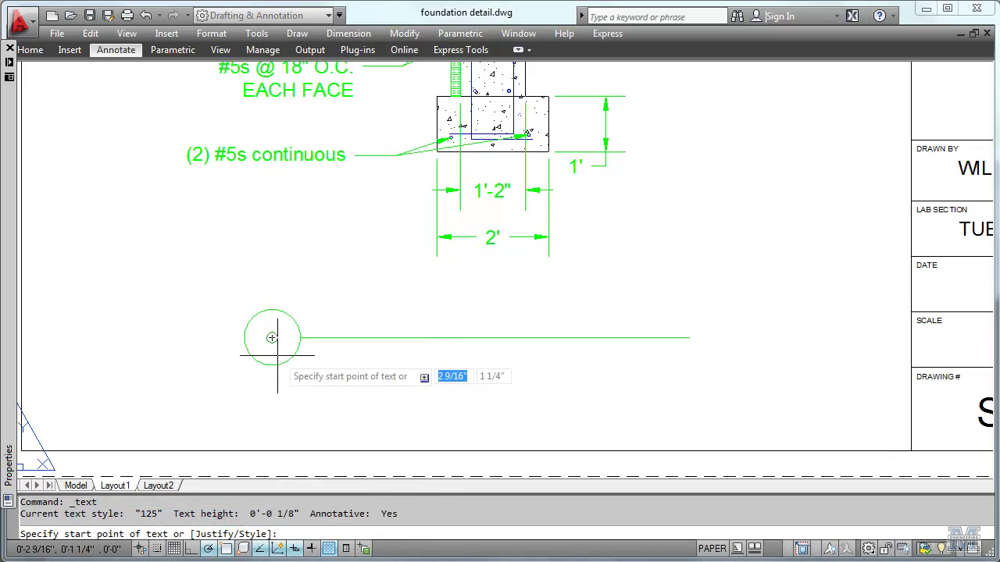
type("mc")
key("Return")
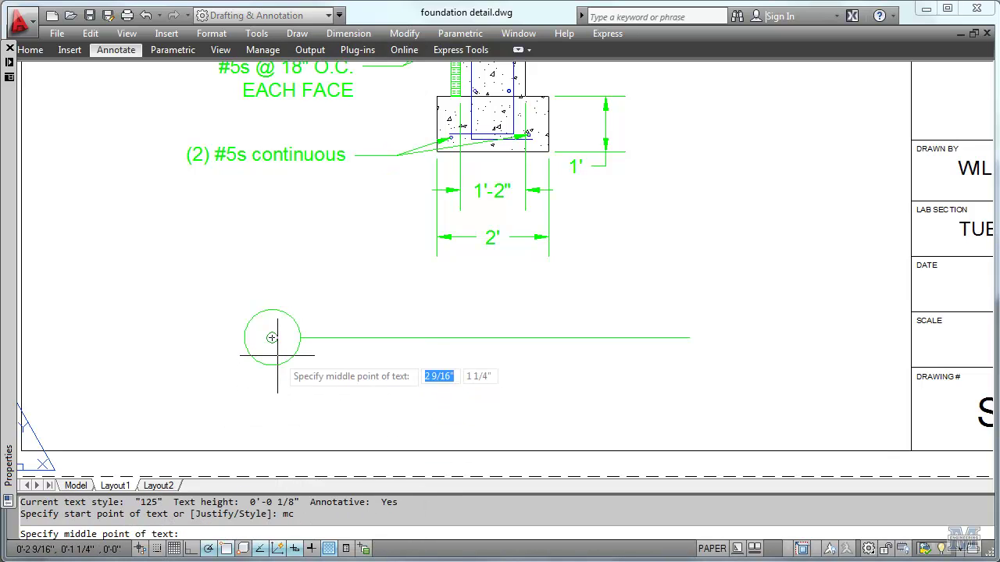
left_click(272, 338)
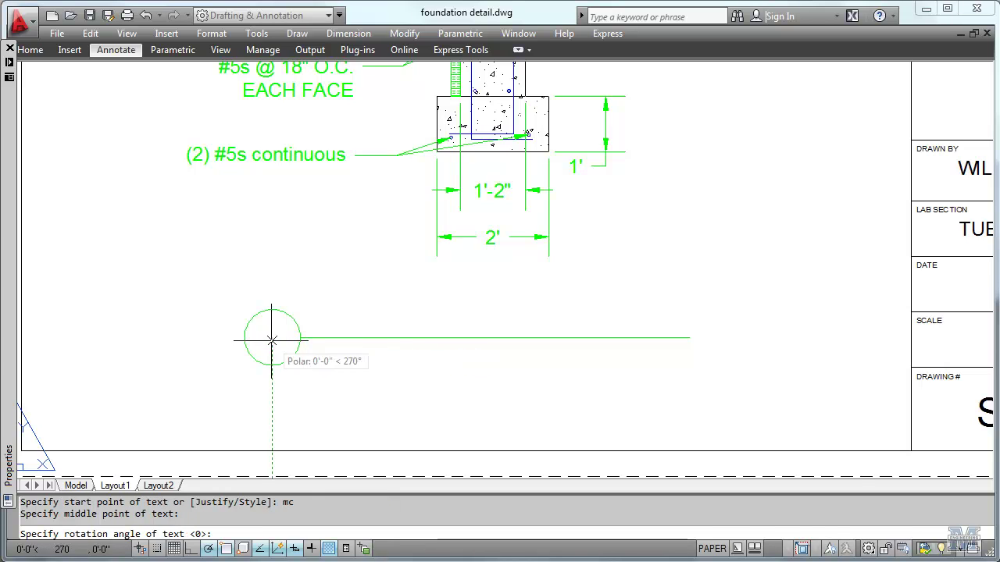
key("Return")
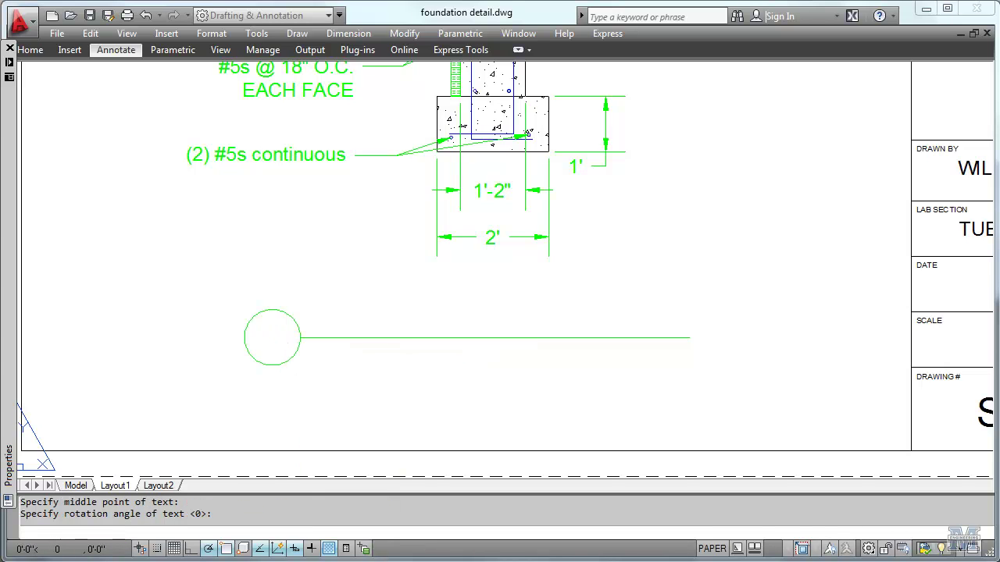
type("4")
key("Return")
key("Return")
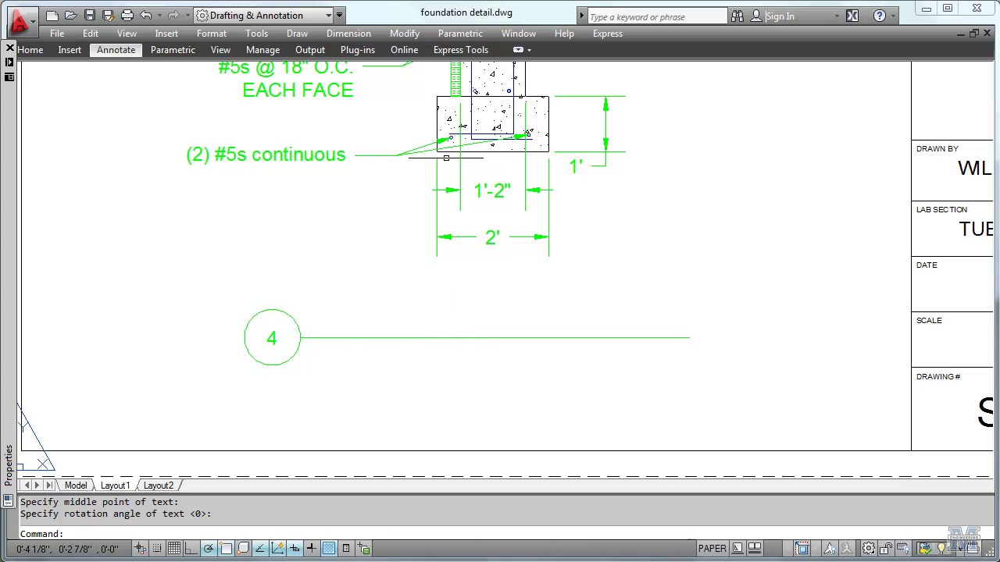
Add middle-centred text 'SECTION @ FOUNDATION WALL' above the line's midpoint at 0 rotation.
left_click(297, 33)
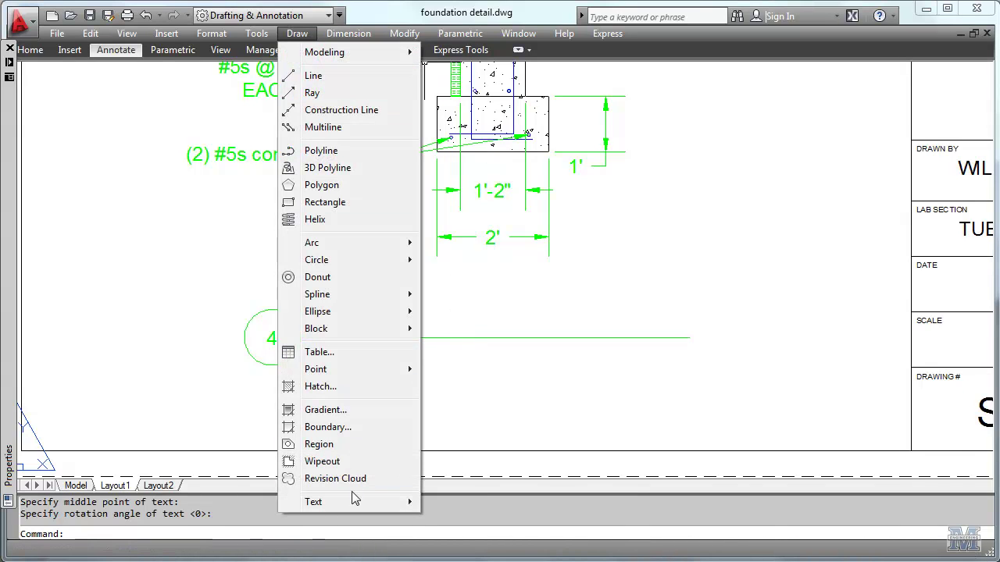
mouse_move(356, 503)
left_click(201, 519)
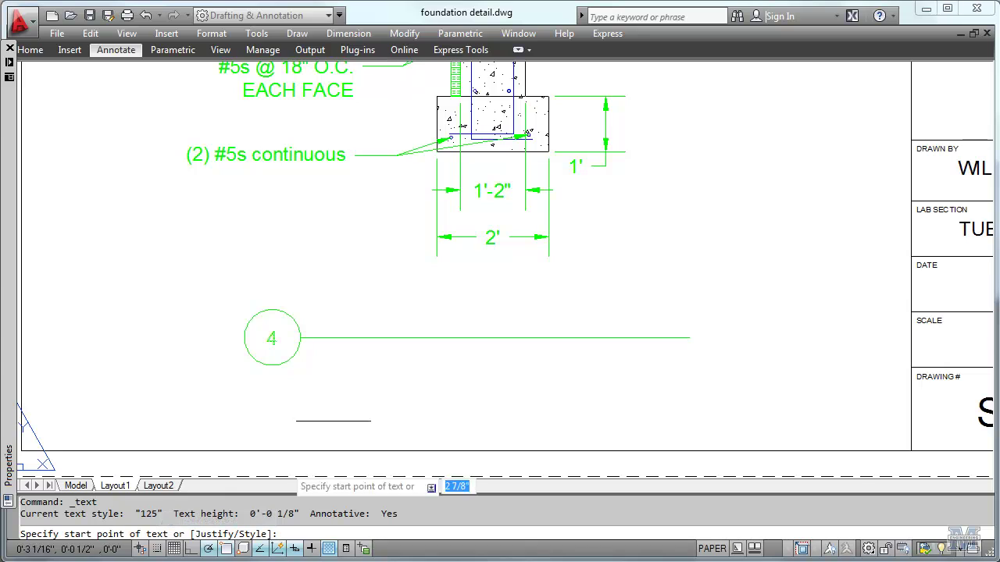
type("mc")
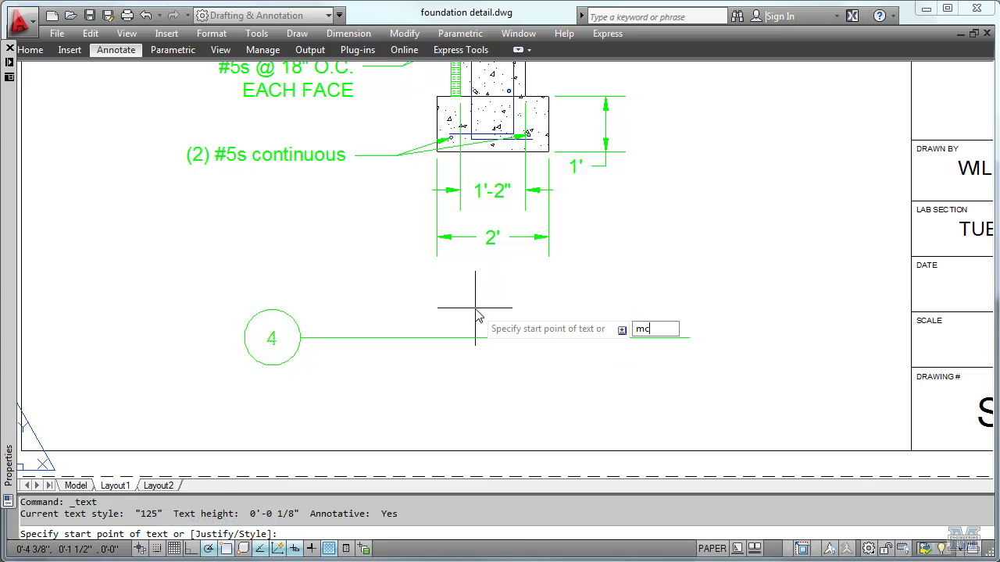
key("Return")
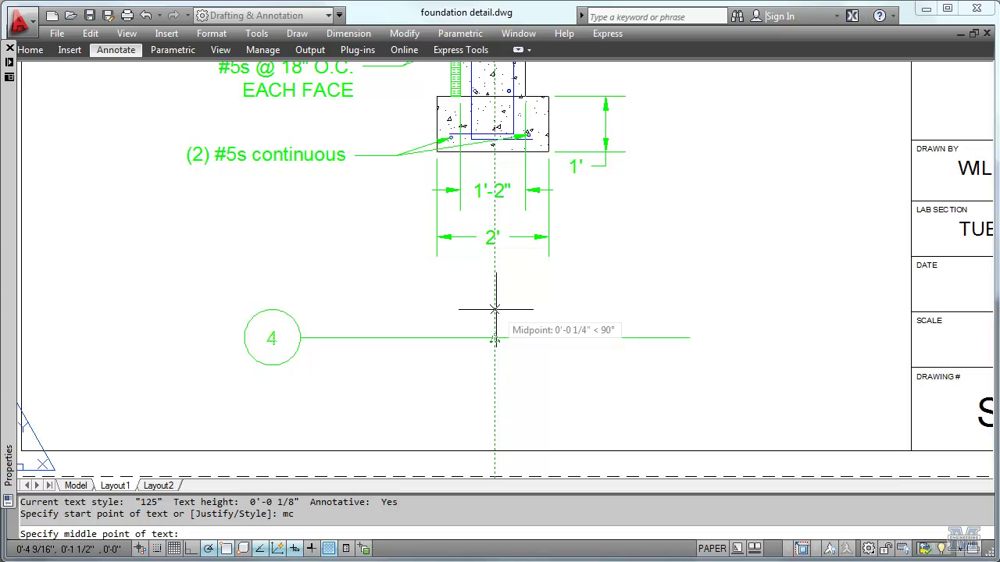
key("Return")
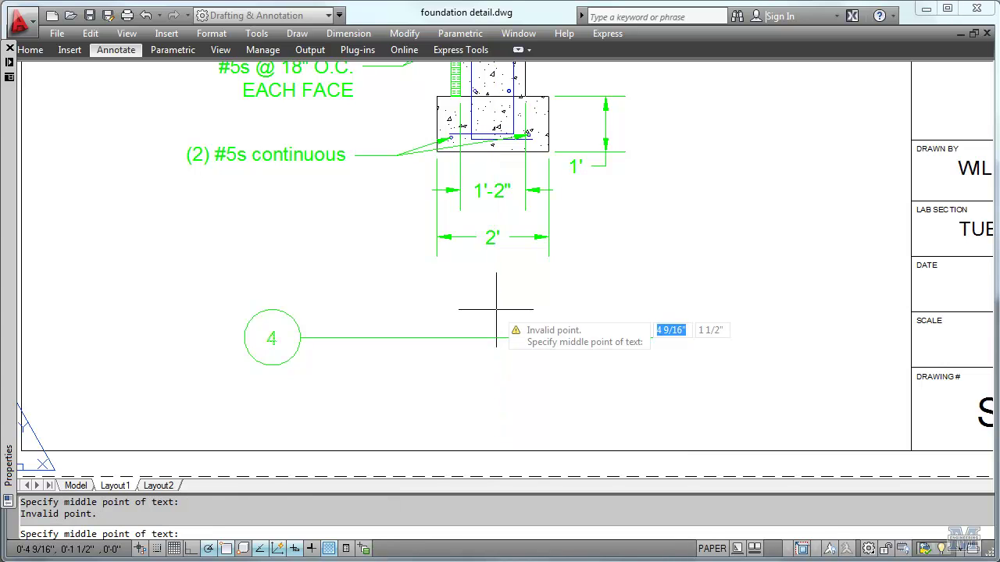
left_click(496, 310)
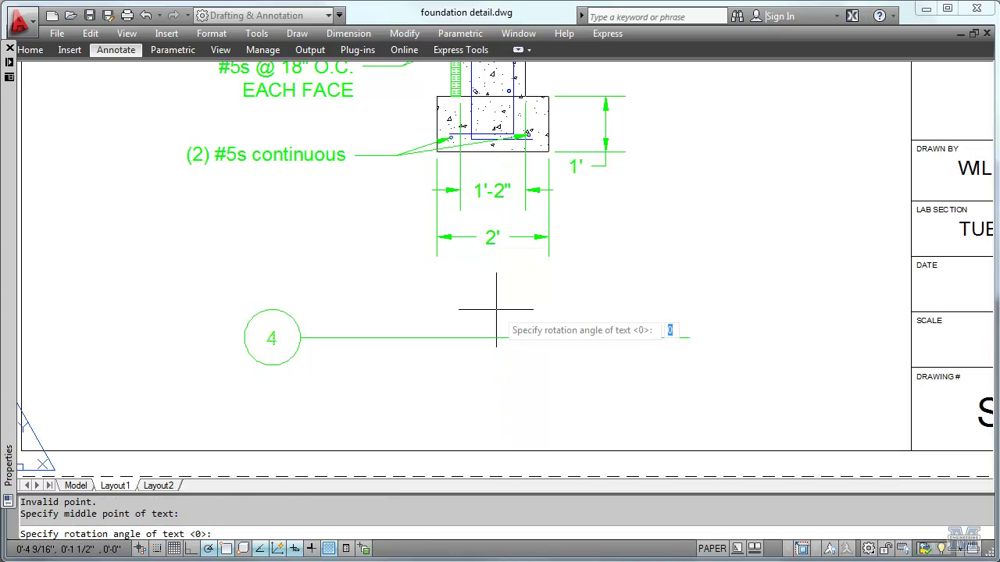
key("Return")
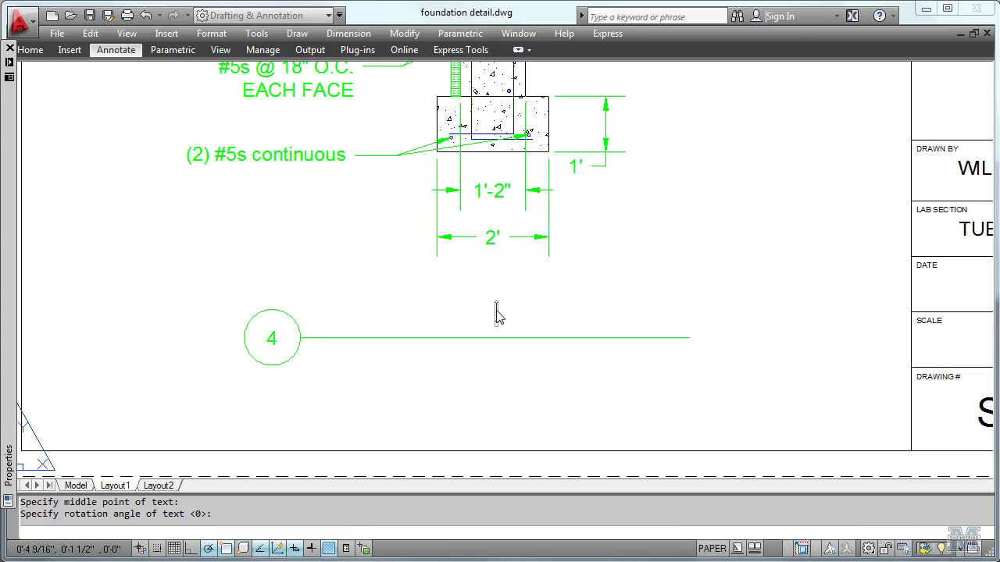
type("SECTION")
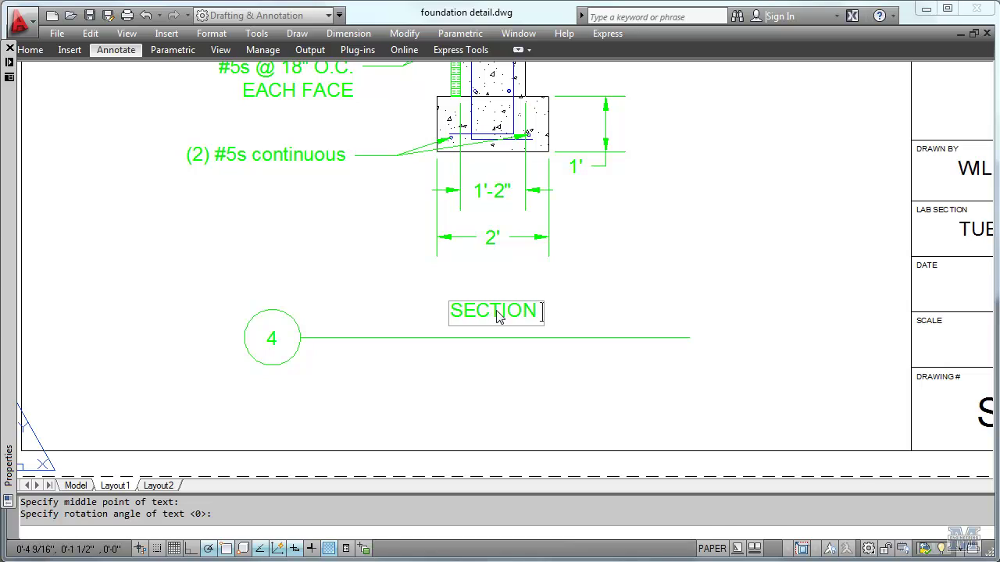
type(" @ FOUNDTA")
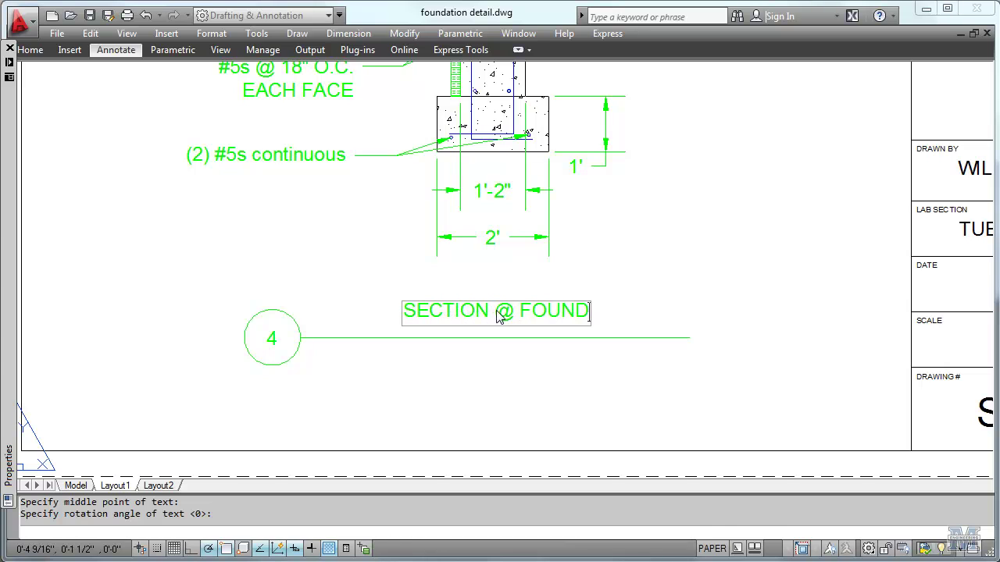
key("BackSpace")
key("BackSpace")
type("ATI")
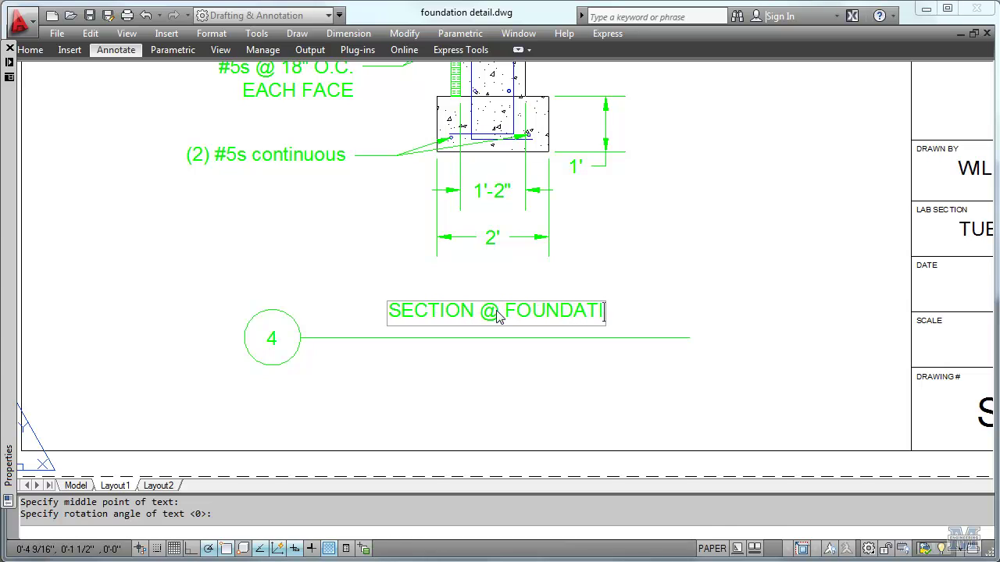
type("ON WALL")
key("Return")
key("Return")
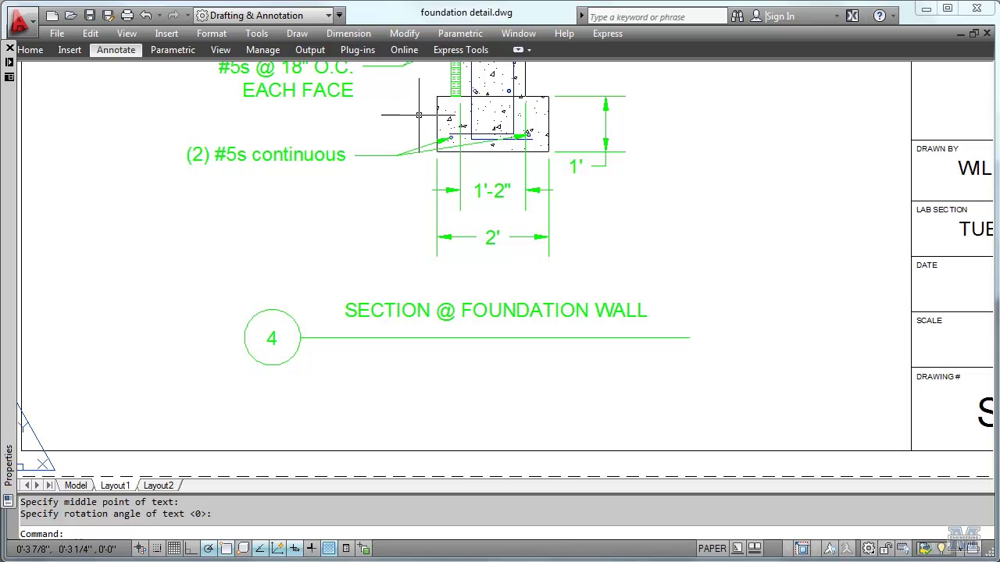
Add middle-centred text 'SCALE: 1/2" = 1'' below the line's midpoint at 0 rotation.
key("Return")
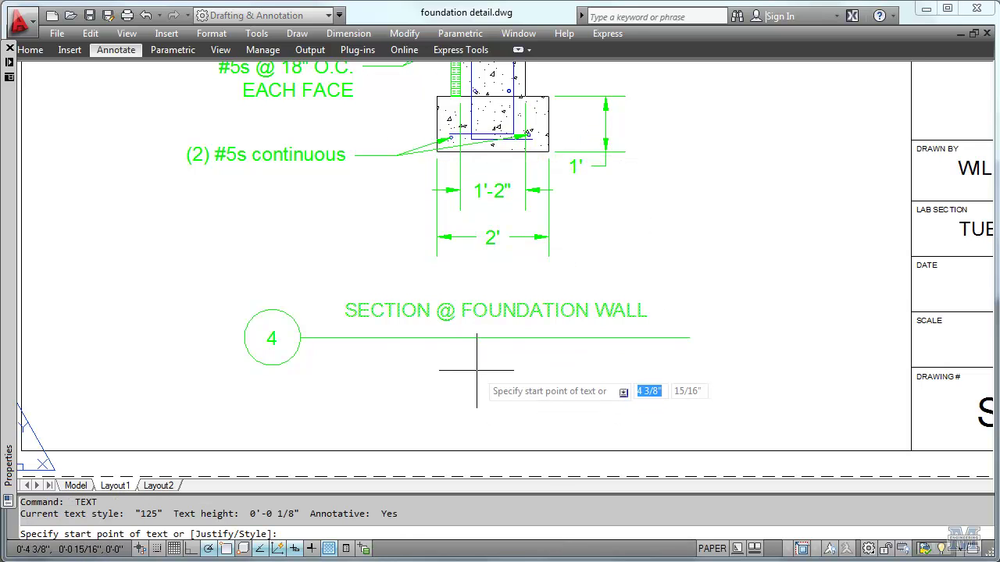
type("MC")
key("Return")
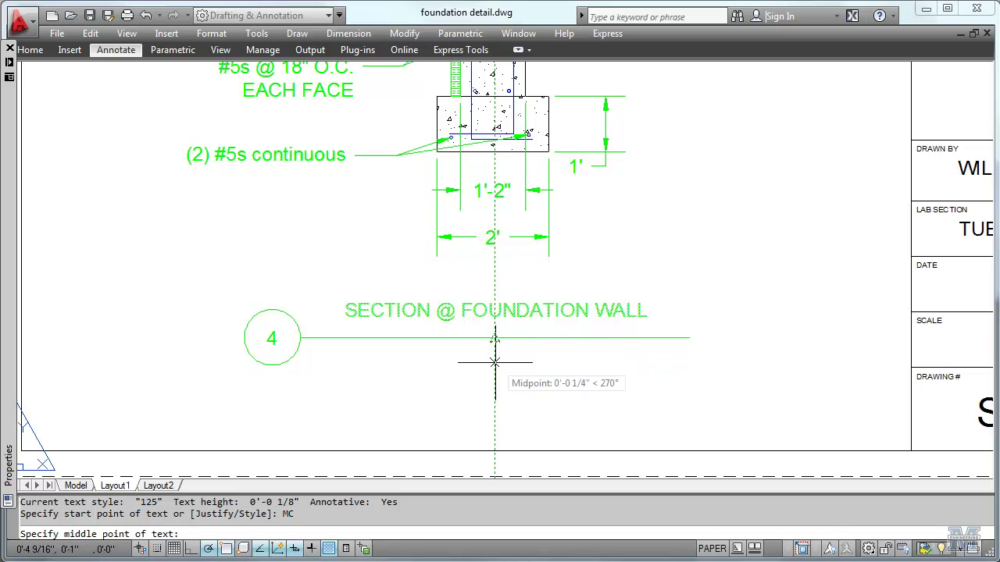
left_click(494, 362)
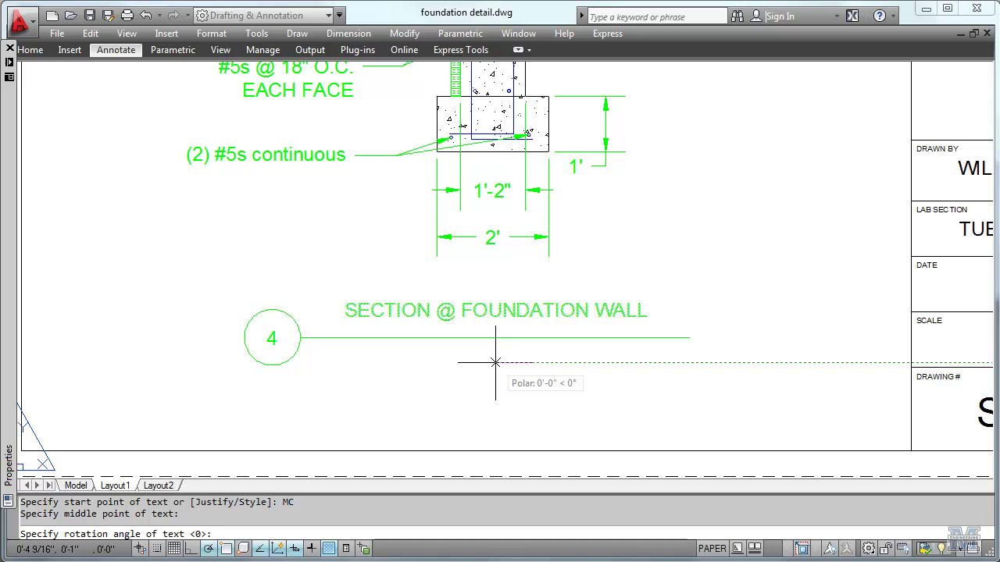
type("S")
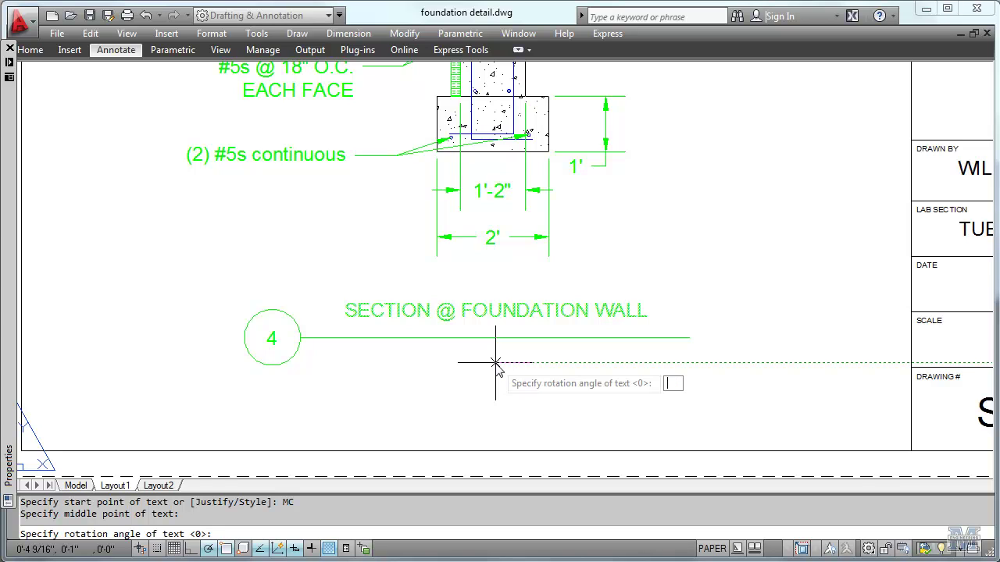
key("Return")
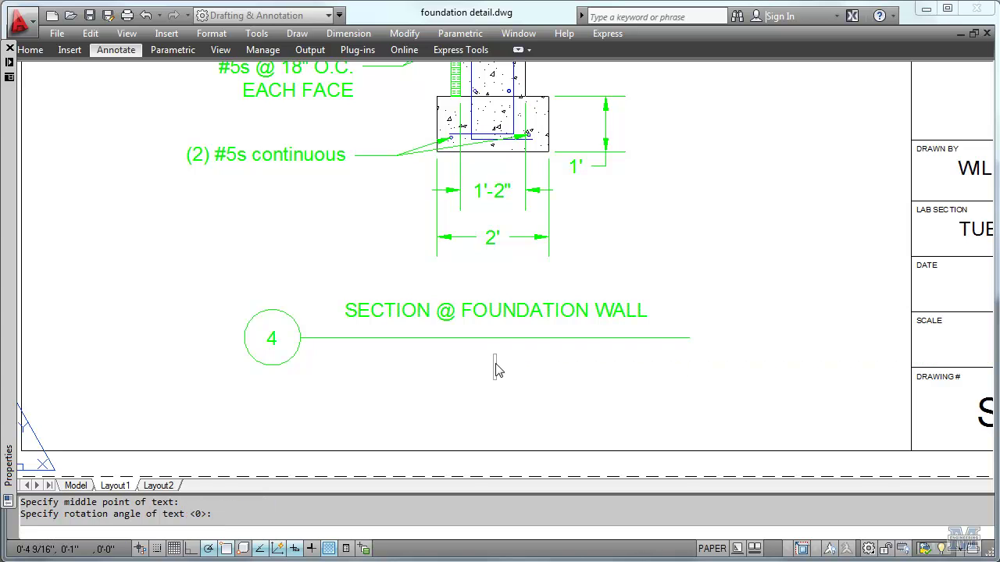
type("SCALE: 1/2\"")
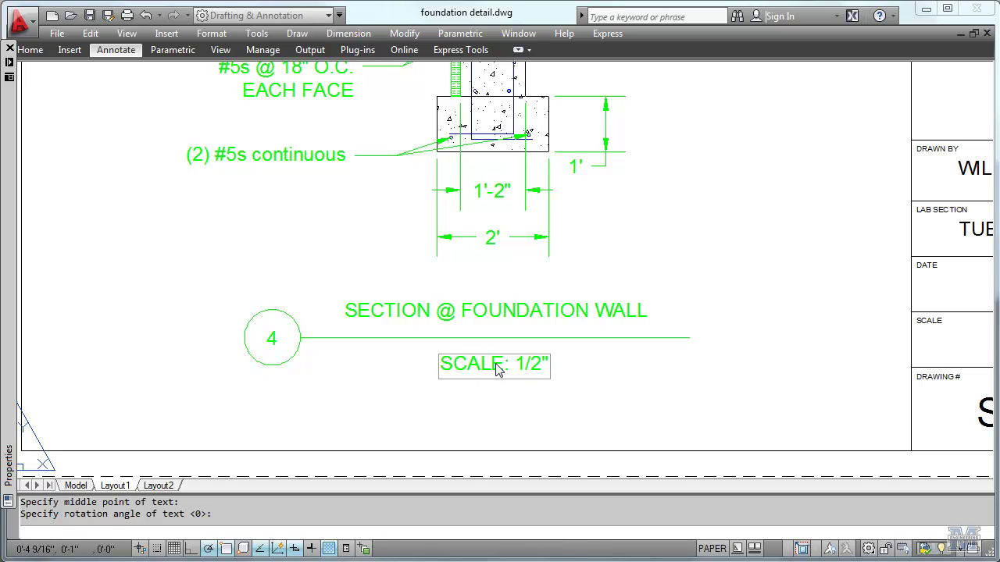
type(" = 1'")
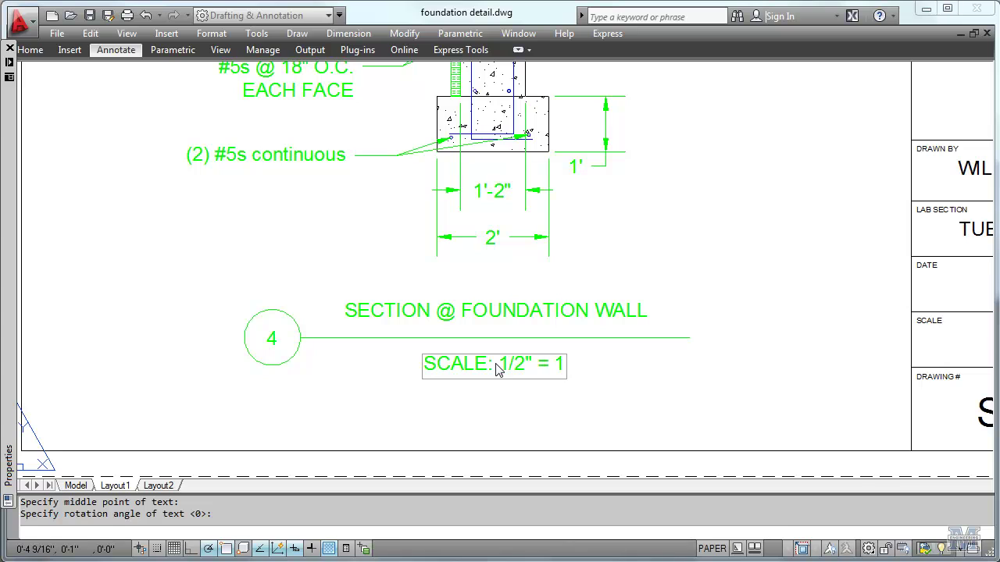
key("Return")
key("Return")
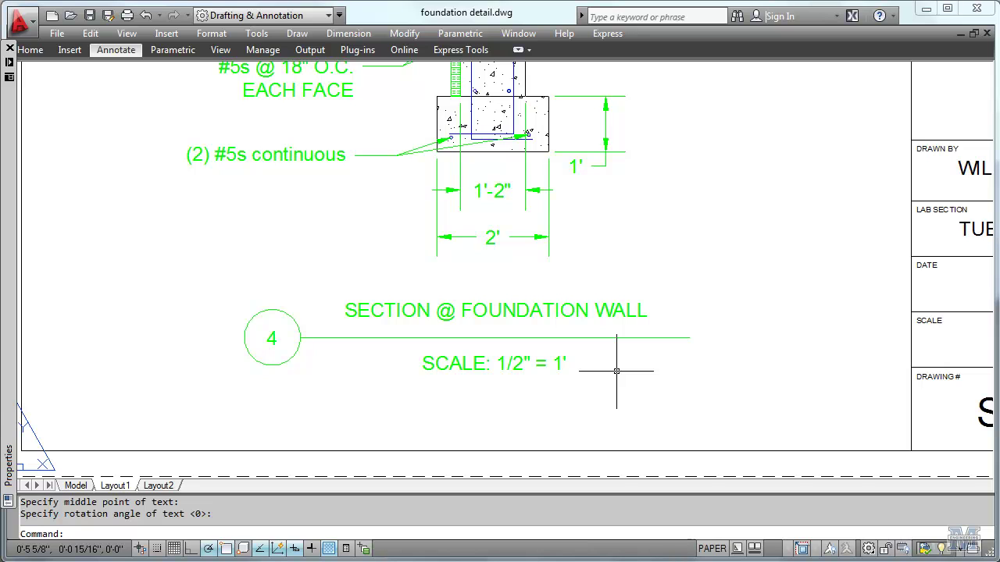
Zoom to extents (Z, E) to show the entire S101 sheet.
type("z")
key("Return")
type("e")
key("Return")
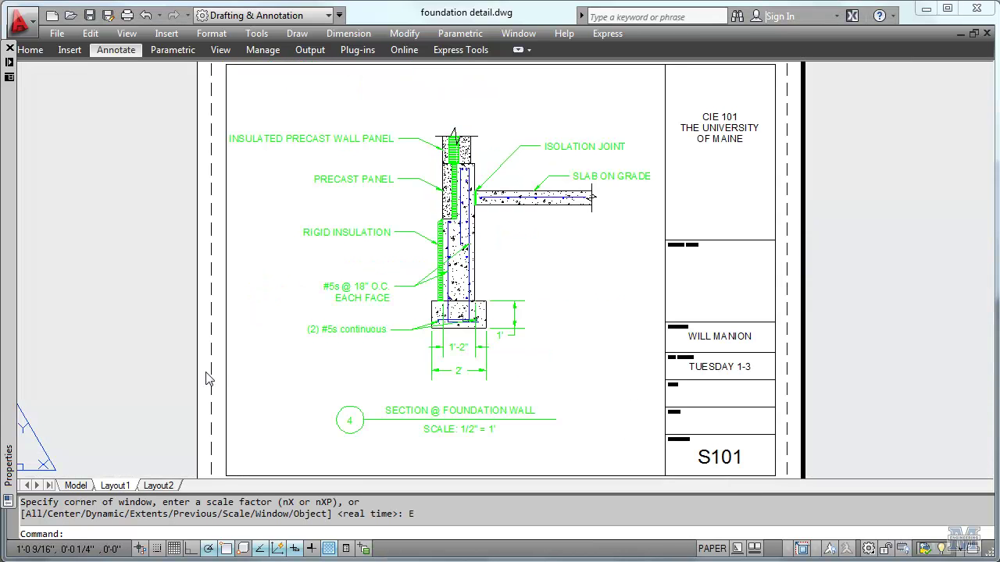